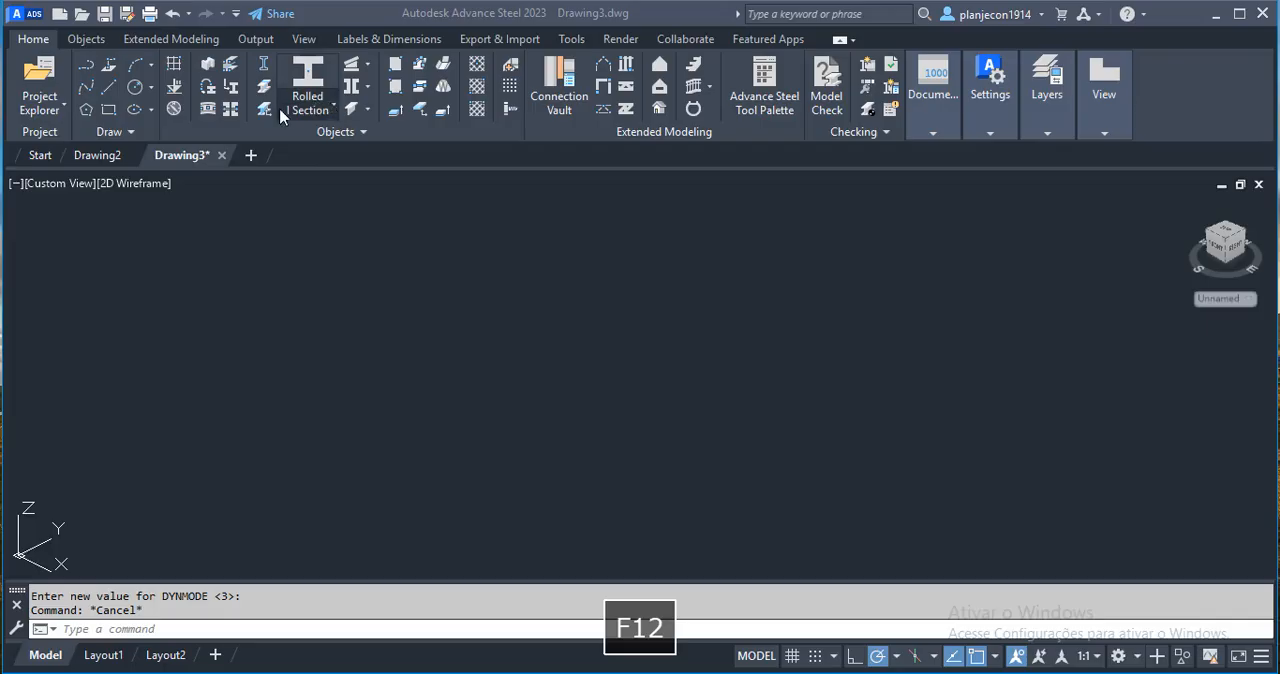
Create a rolled I section beam 2000 mm long, starting at the origin and running along the Y axis.
click(333, 108)
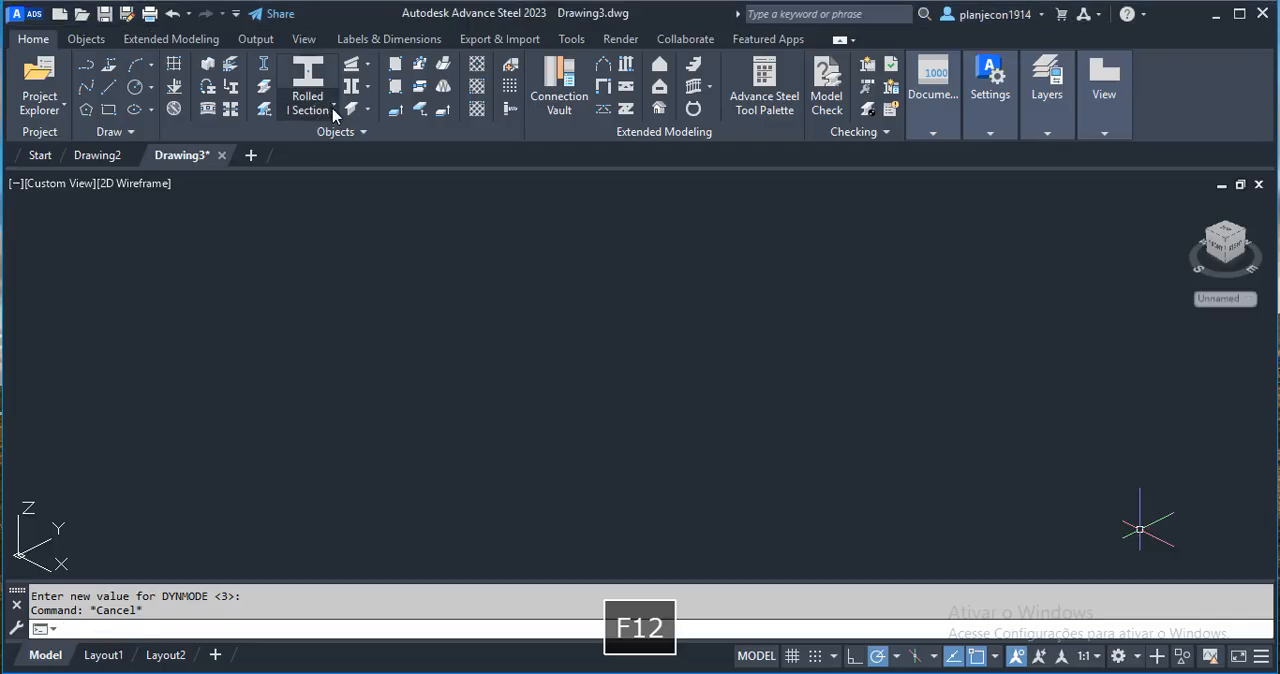
click(334, 109)
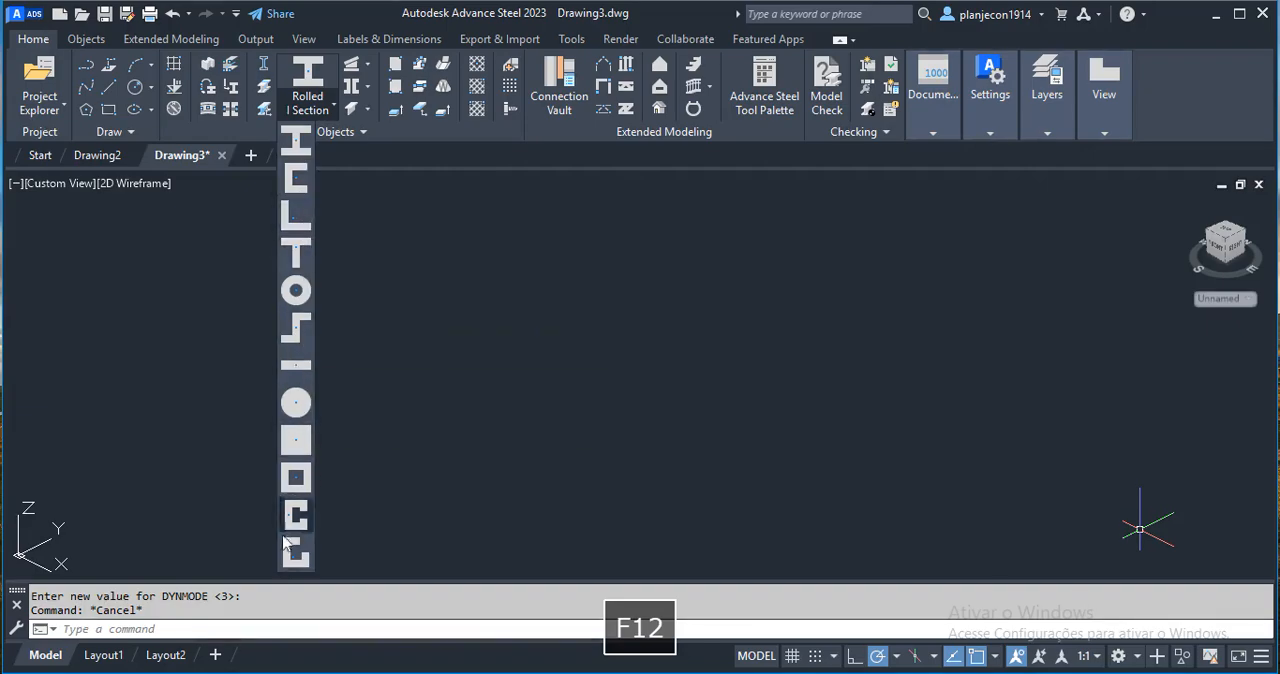
click(296, 147)
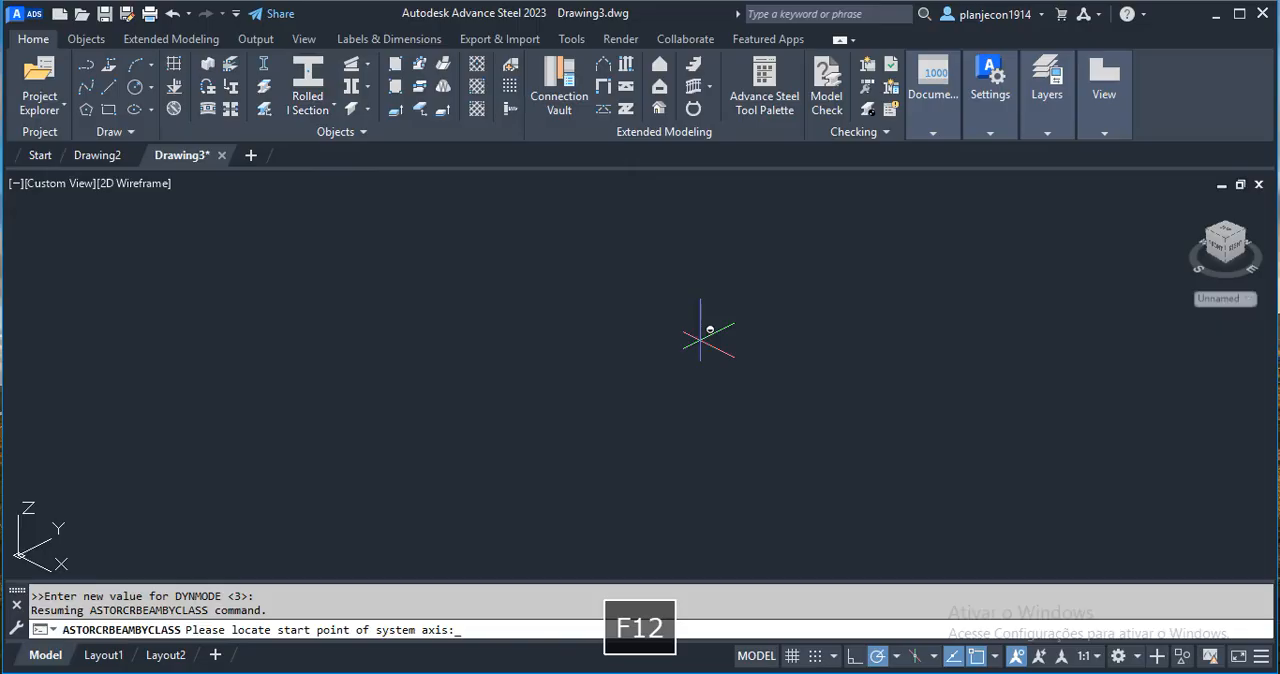
key(F12)
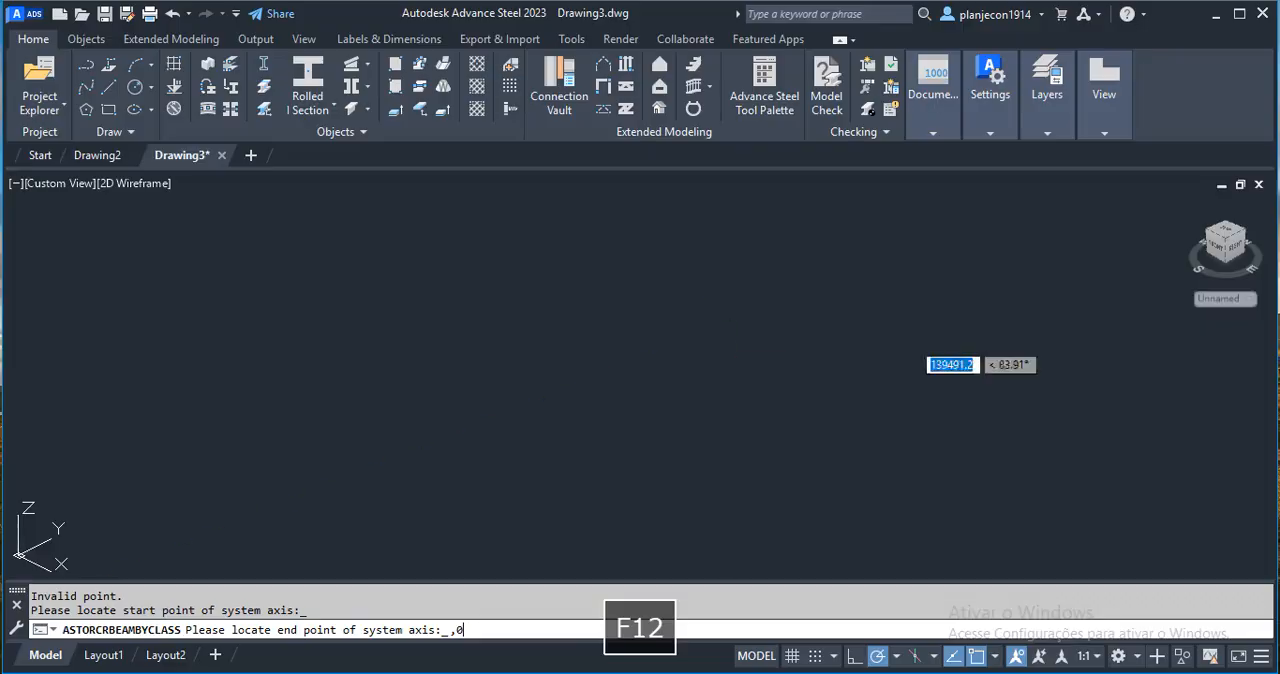
scroll(570, 288, down, 4)
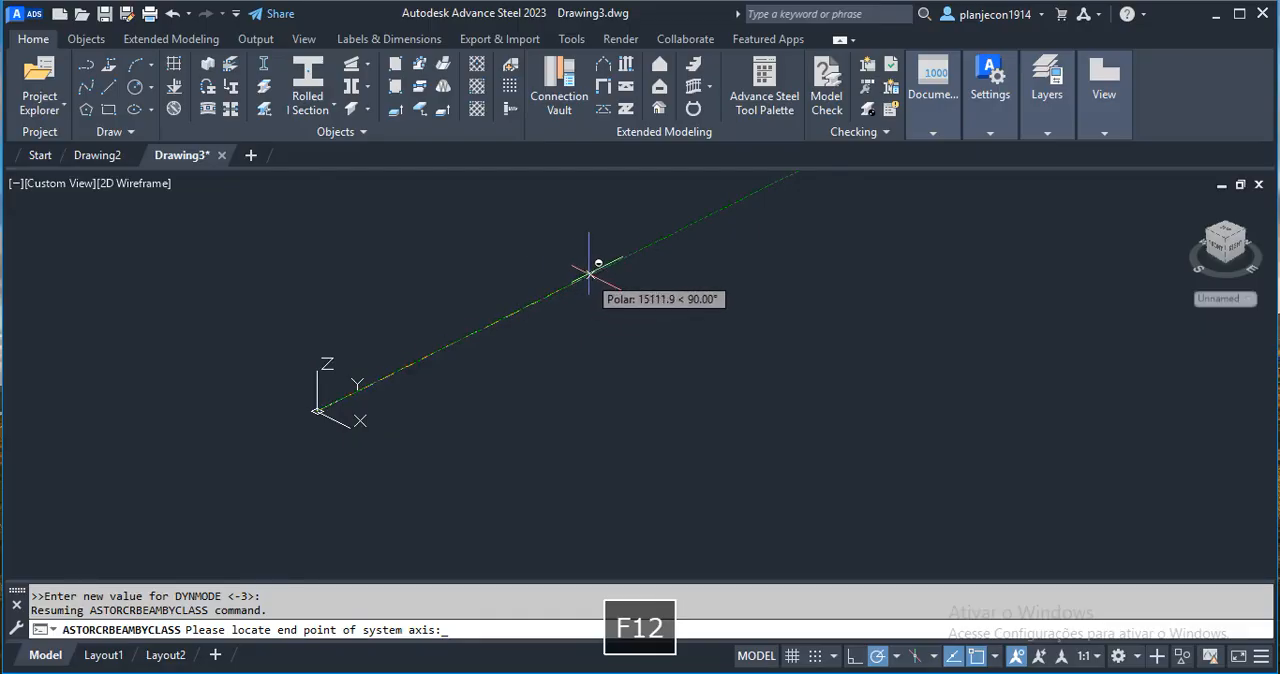
click(854, 656)
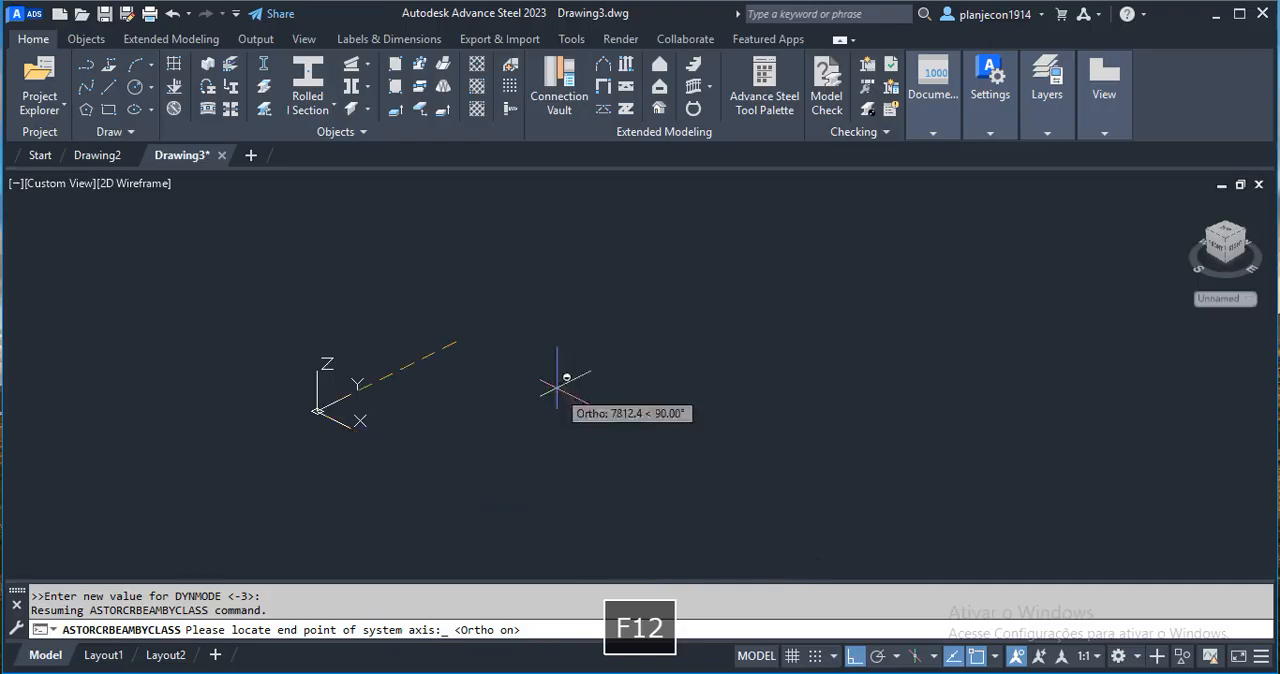
middle_drag(597, 284, 644, 350)
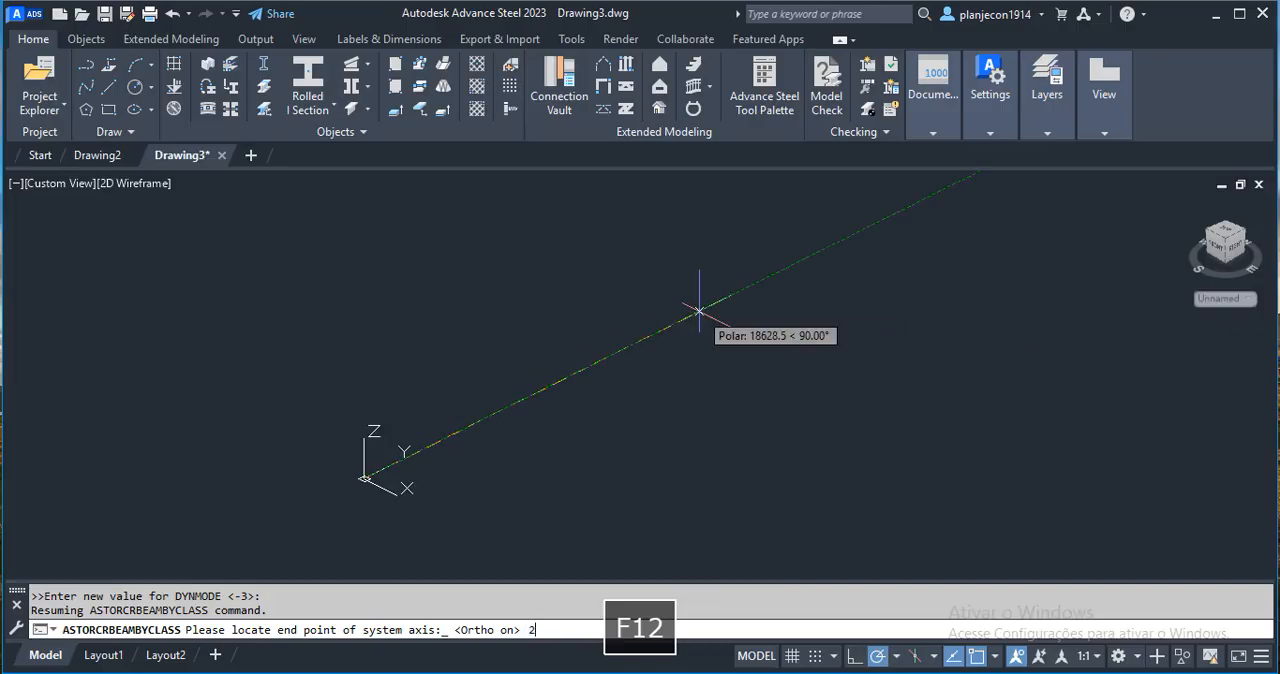
text(000)
key(F12)
key(Return)
key(F12)
scroll(687, 432, up, 8)
middle_drag(727, 459, 714, 485)
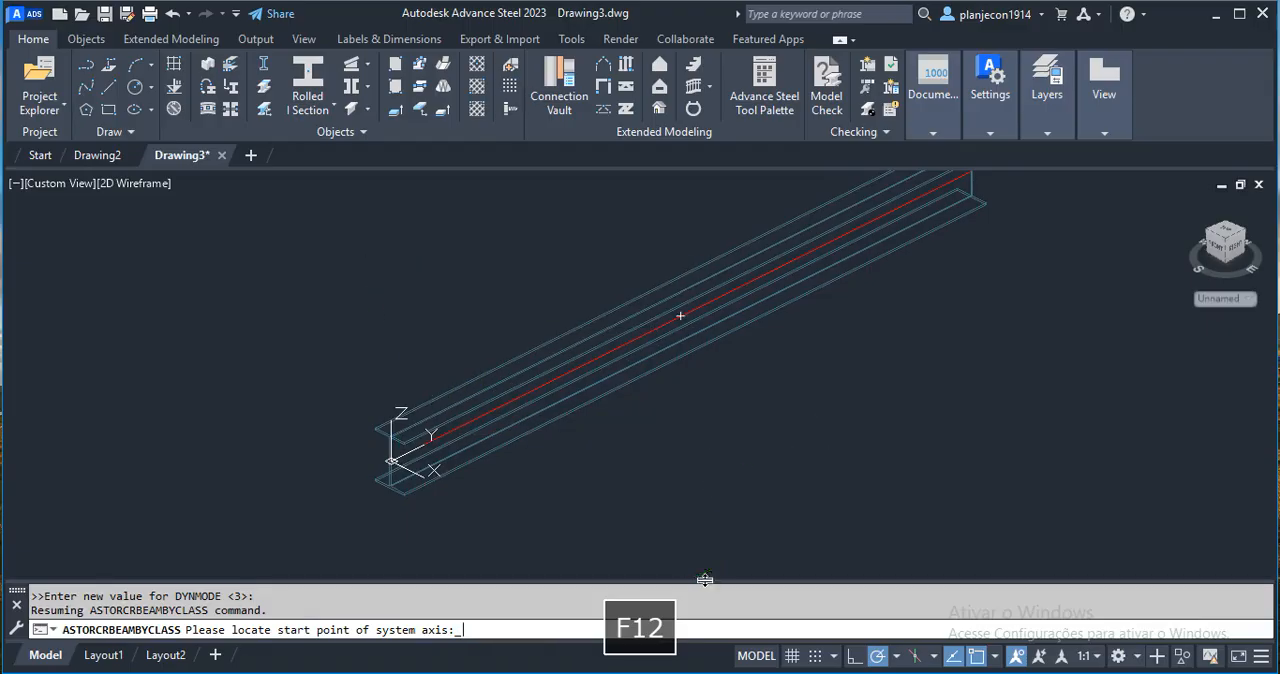
key(Escape)
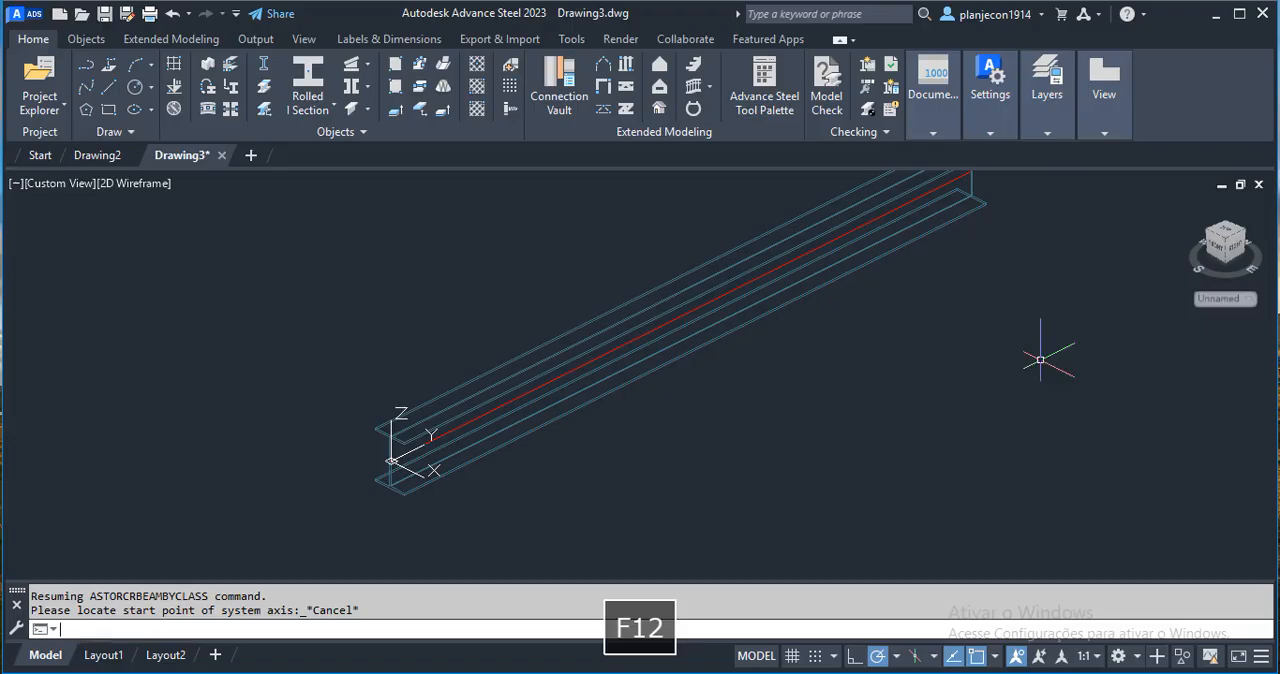
Examine both ends of the wireframe beam and its system axis up close.
scroll(428, 465, up, 4)
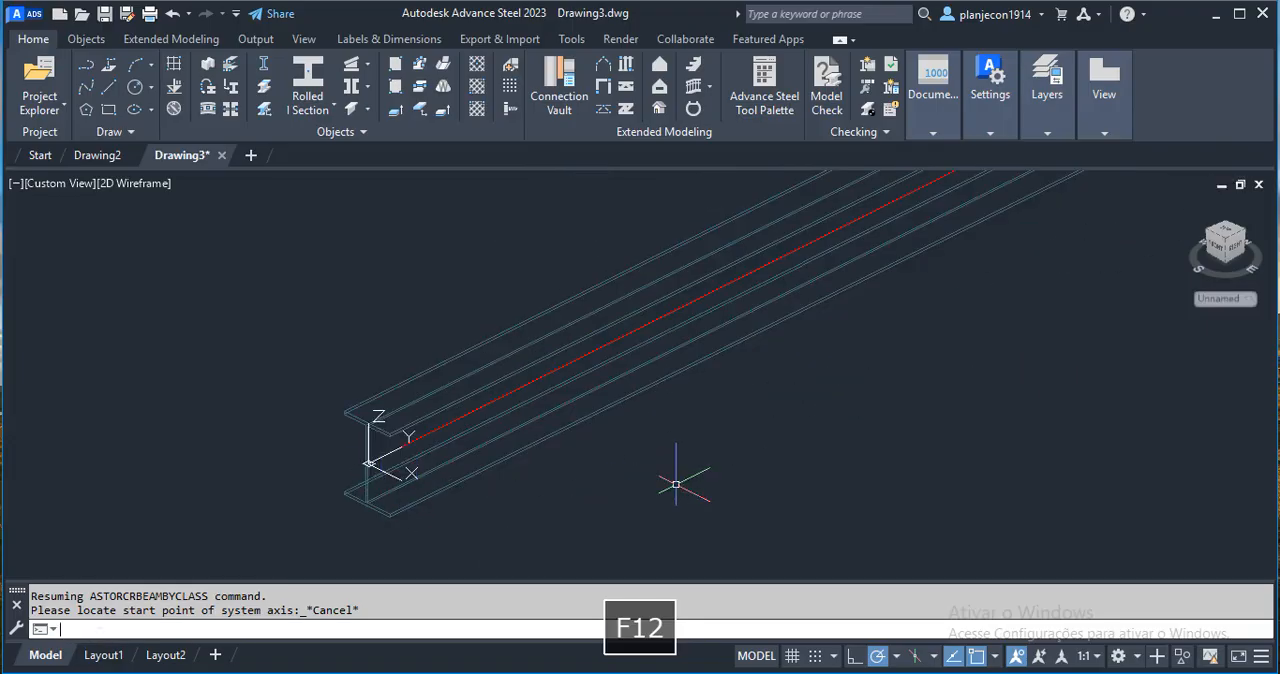
scroll(431, 452, down, 2)
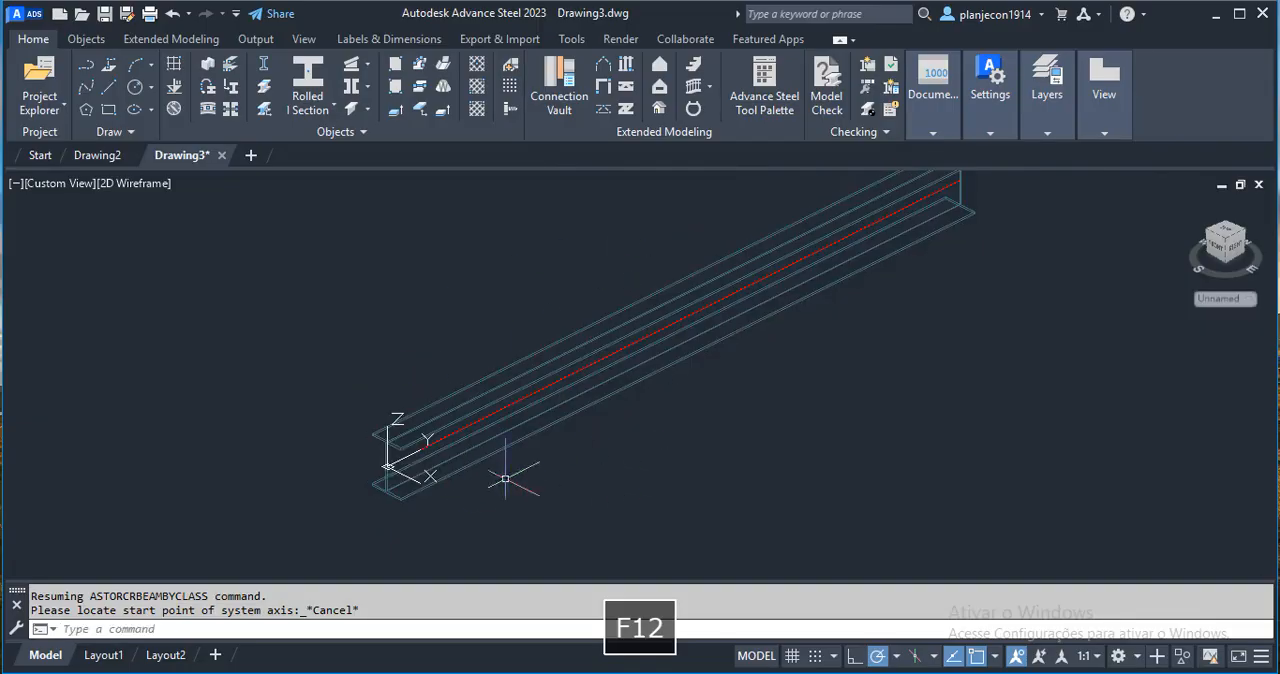
middle_drag(851, 317, 812, 367)
scroll(907, 236, up, 3)
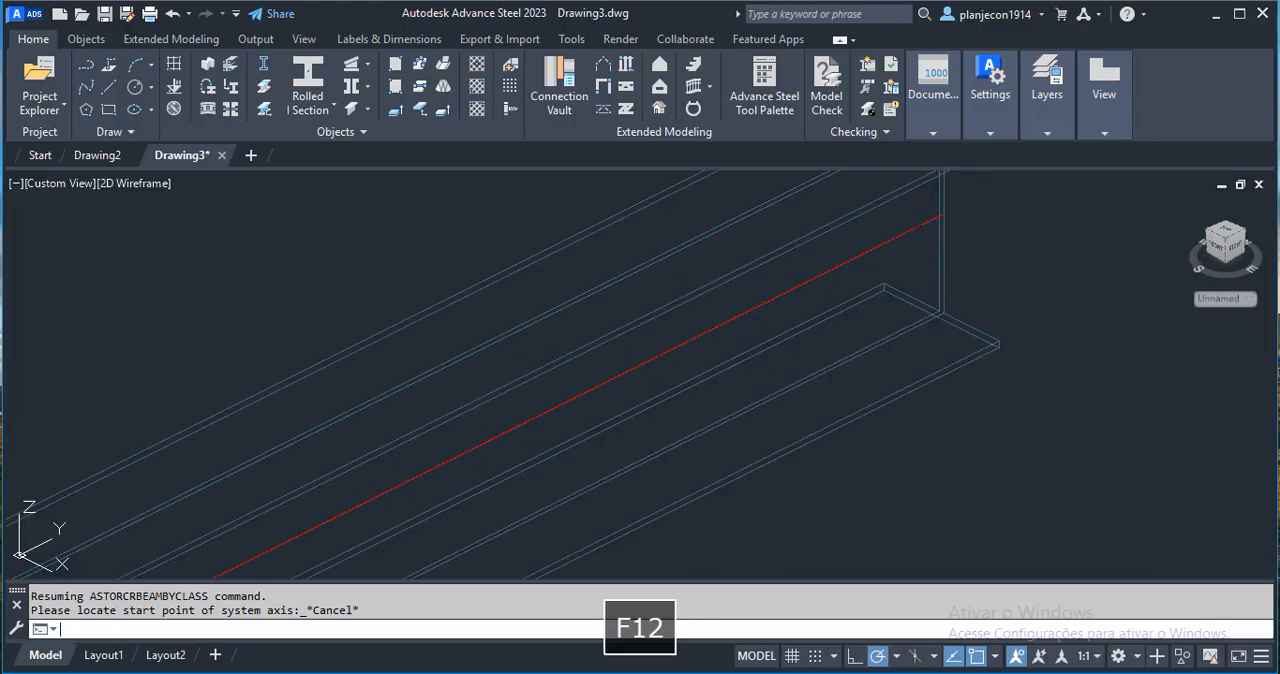
scroll(916, 227, up, 1)
scroll(916, 227, down, 6)
scroll(517, 473, up, 2)
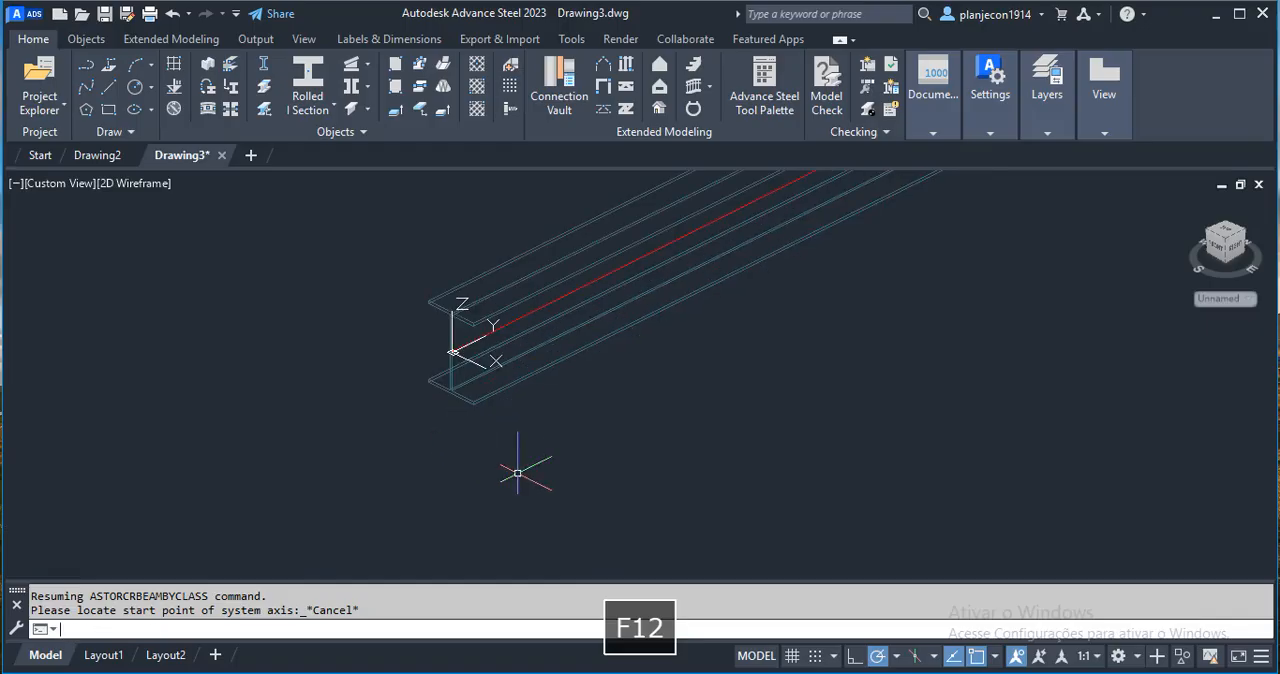
scroll(461, 336, up, 3)
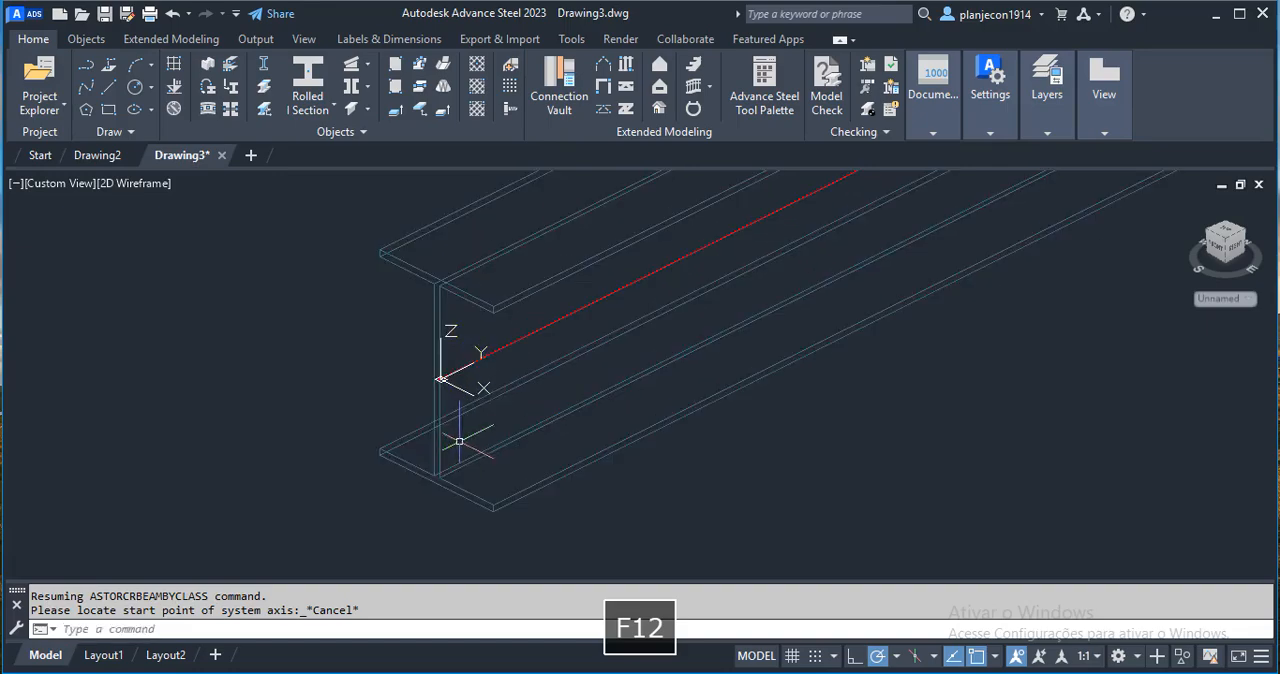
scroll(426, 467, down, 3)
Switch the model's visual style to Shaded with Edges.
text(vs)
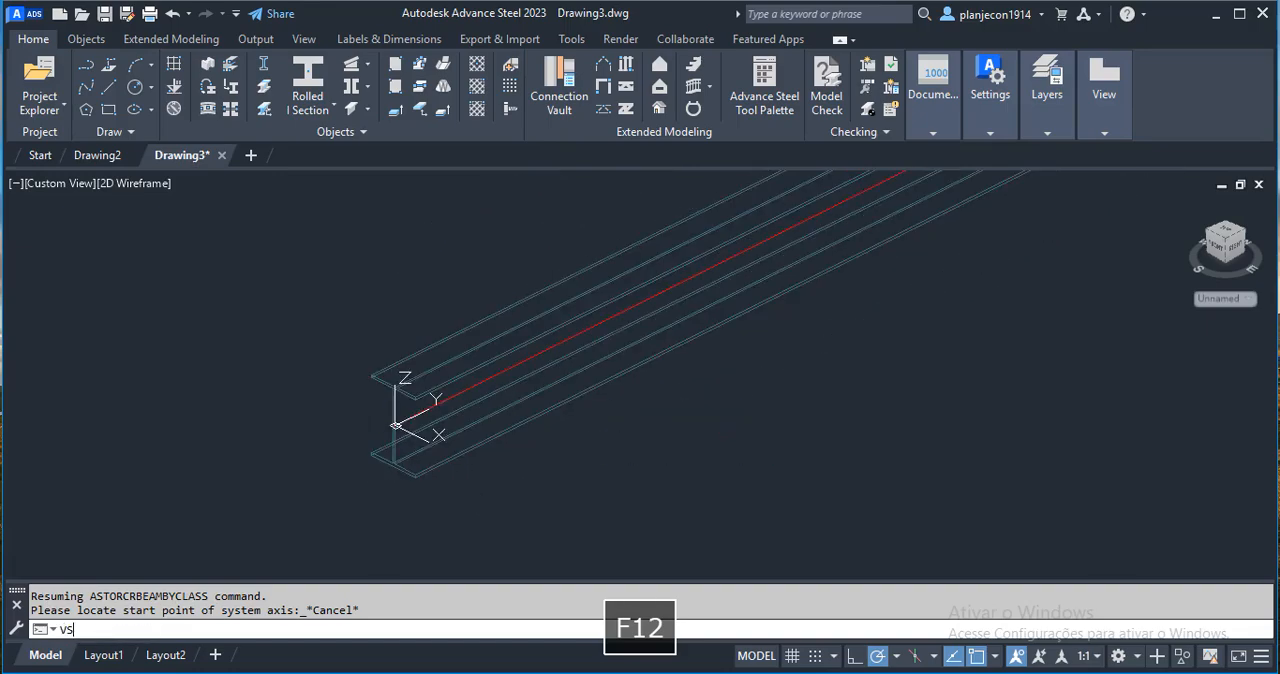
key(Return)
text(E)
key(Return)
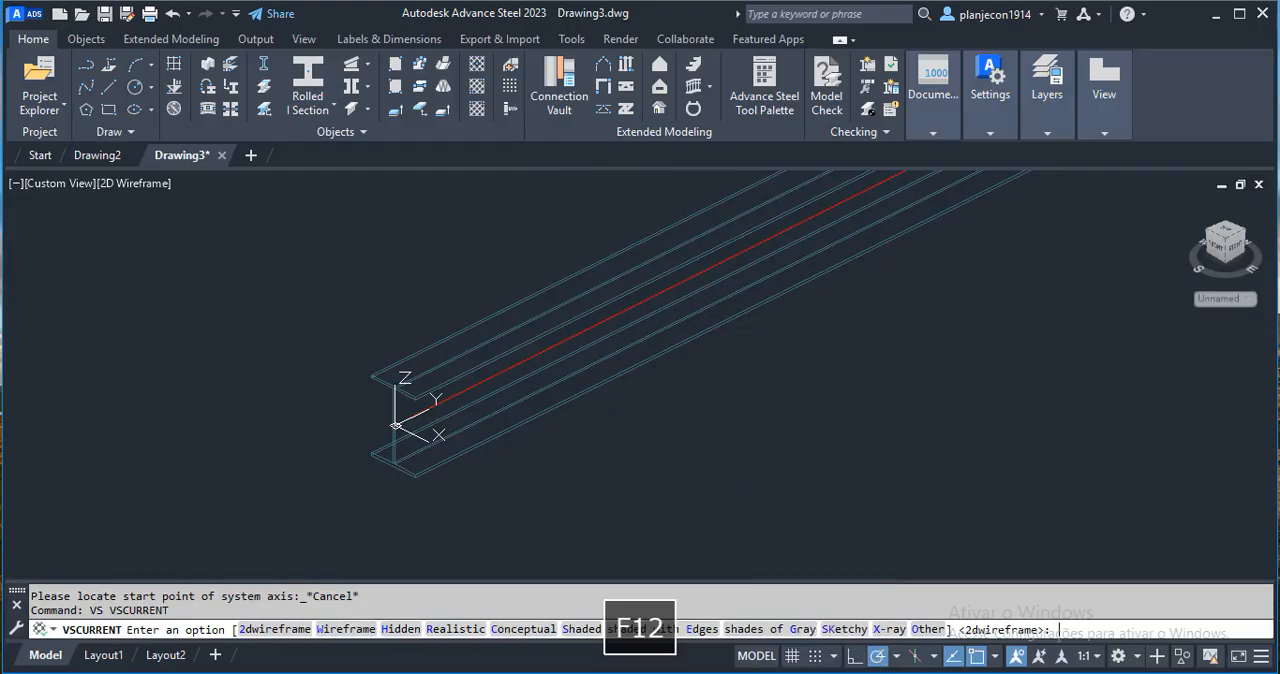
scroll(577, 456, down, 2)
scroll(434, 443, up, 2)
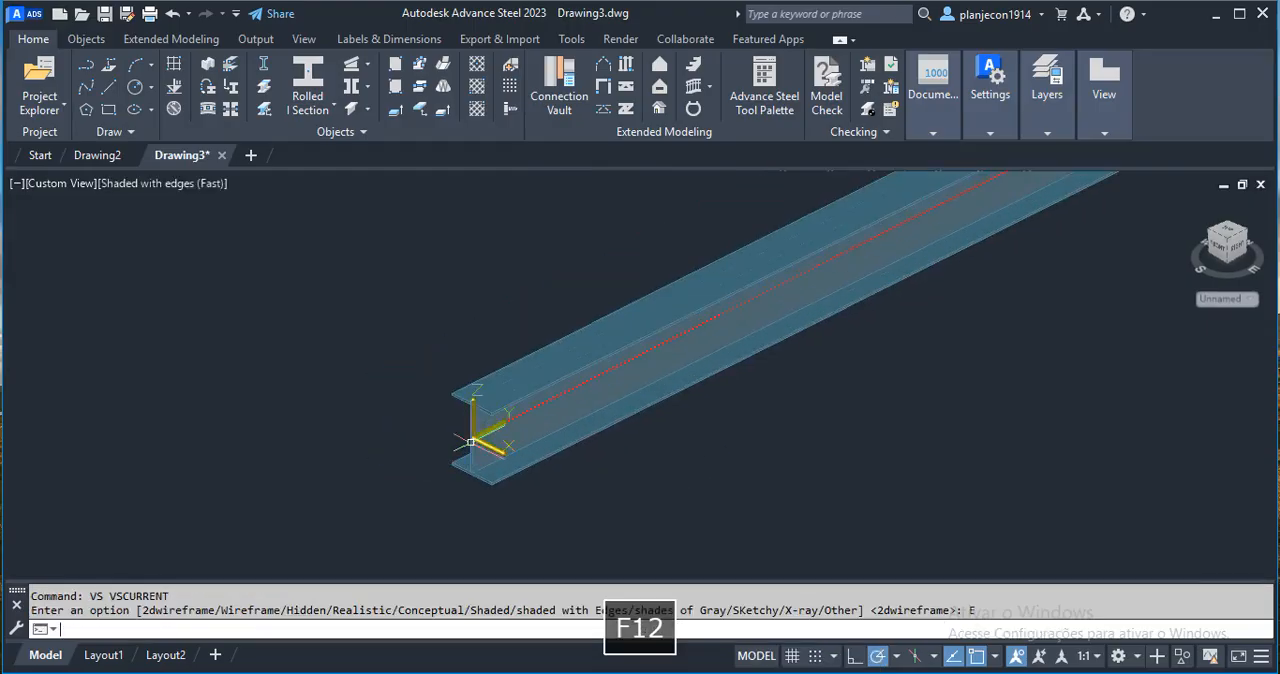
scroll(474, 438, up, 3)
middle_drag(578, 440, 500, 434)
scroll(522, 400, down, 2)
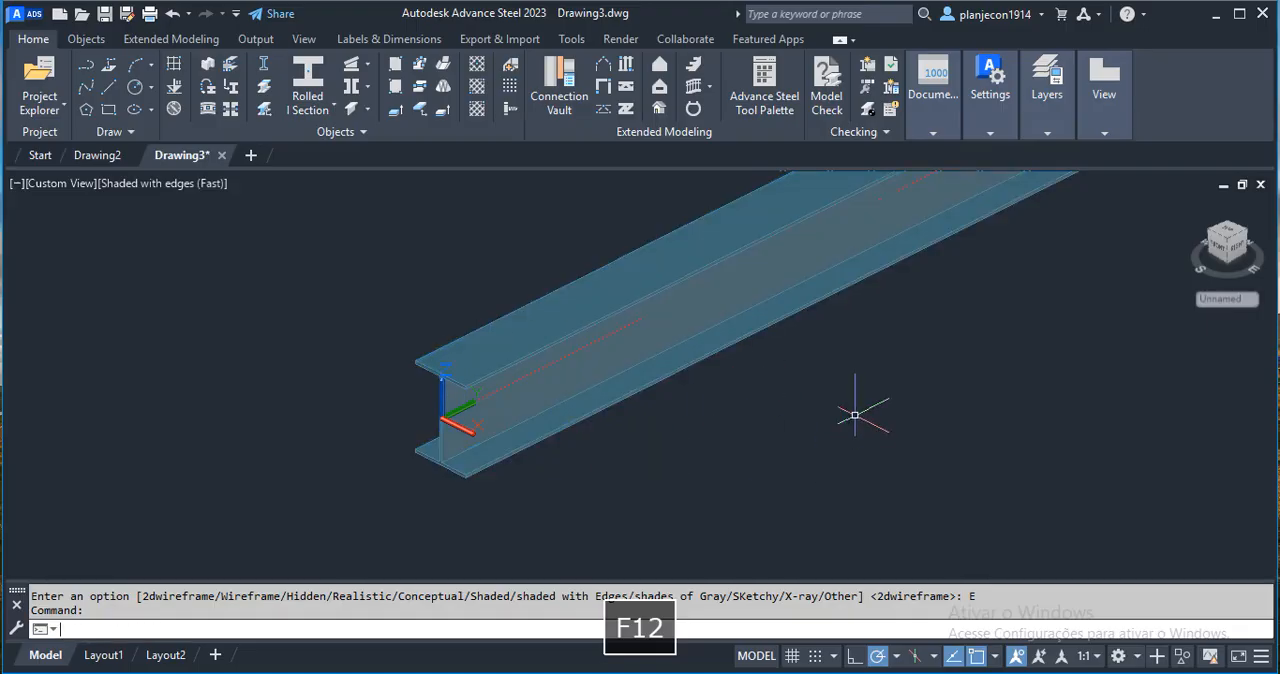
Open the beam's properties and choose the Gerdau W catalogue among all I Sections.
middle_drag(847, 418, 813, 439)
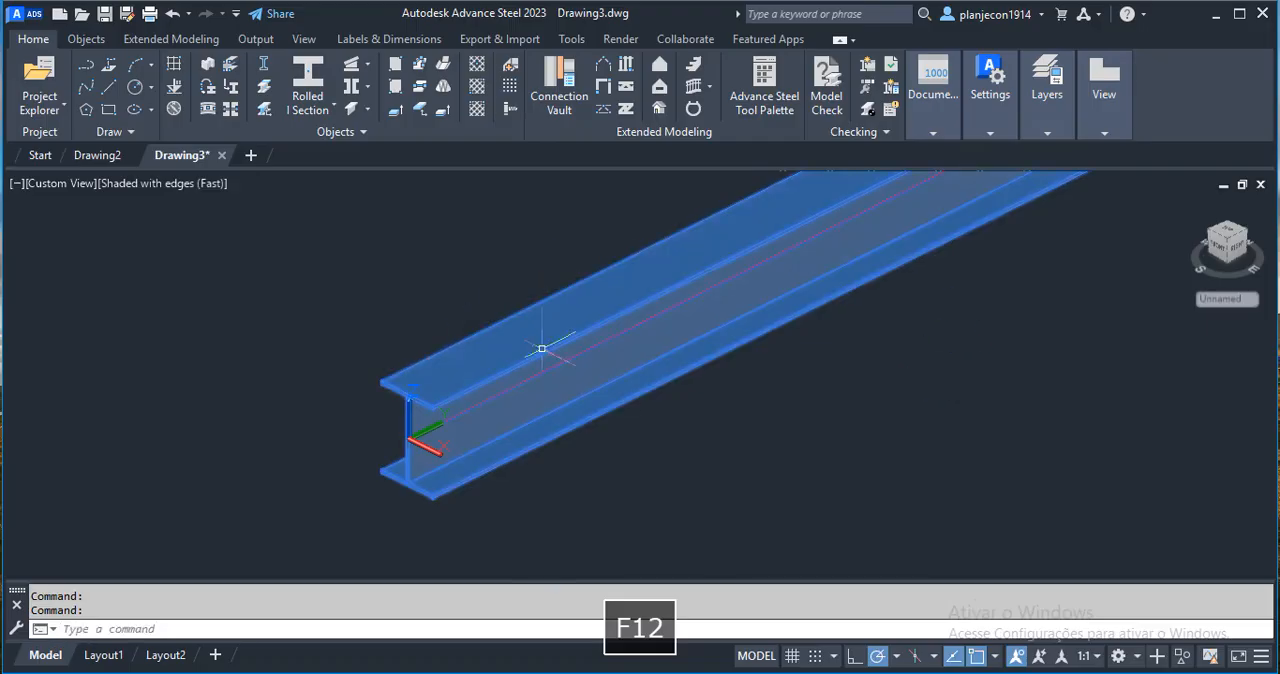
middle_drag(611, 311, 528, 322)
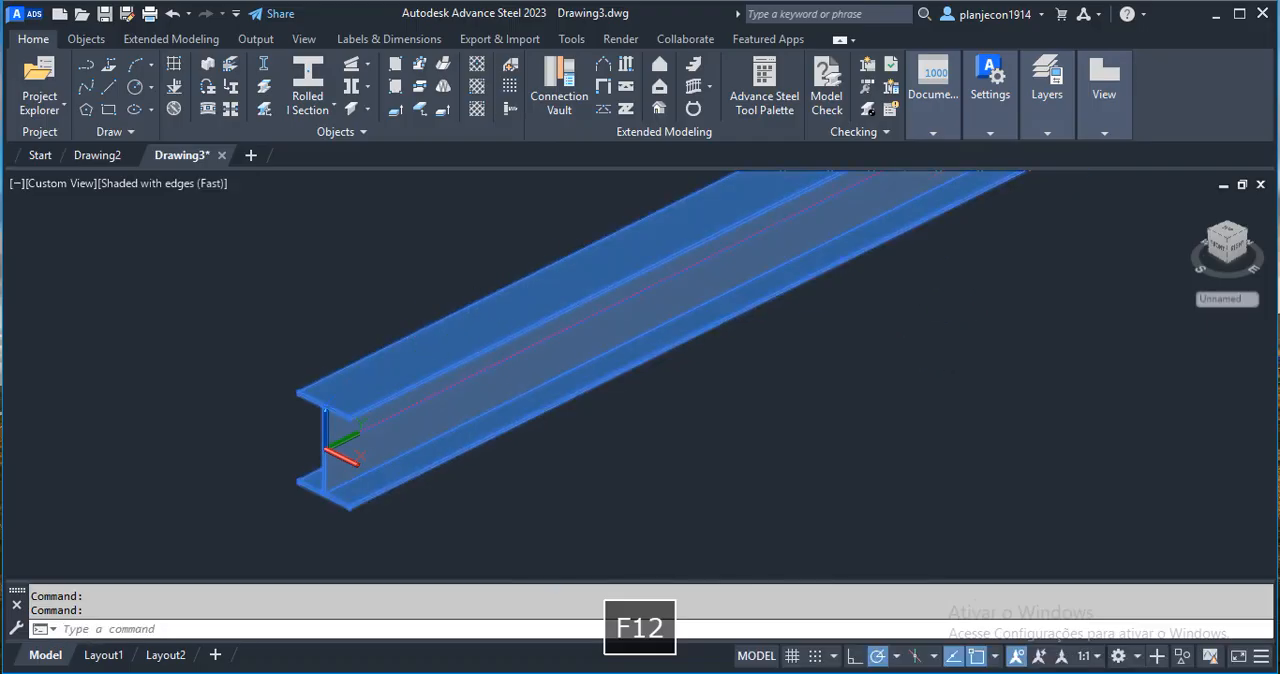
double_click(608, 286)
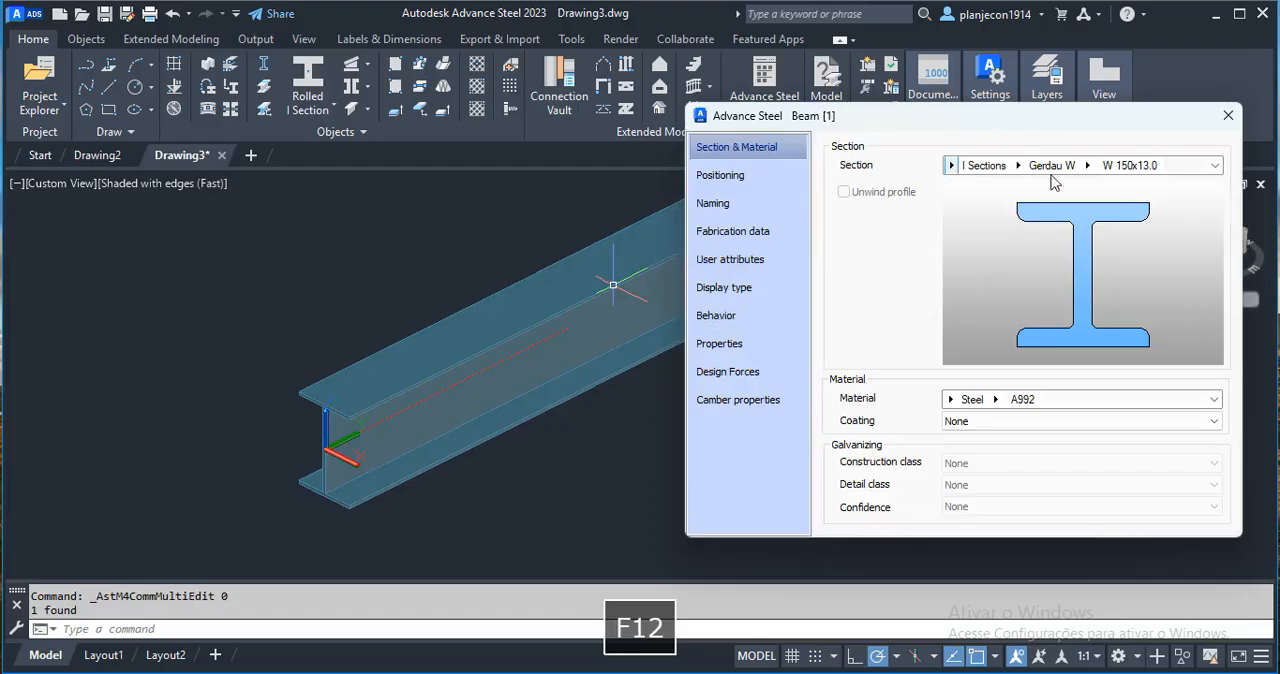
click(951, 166)
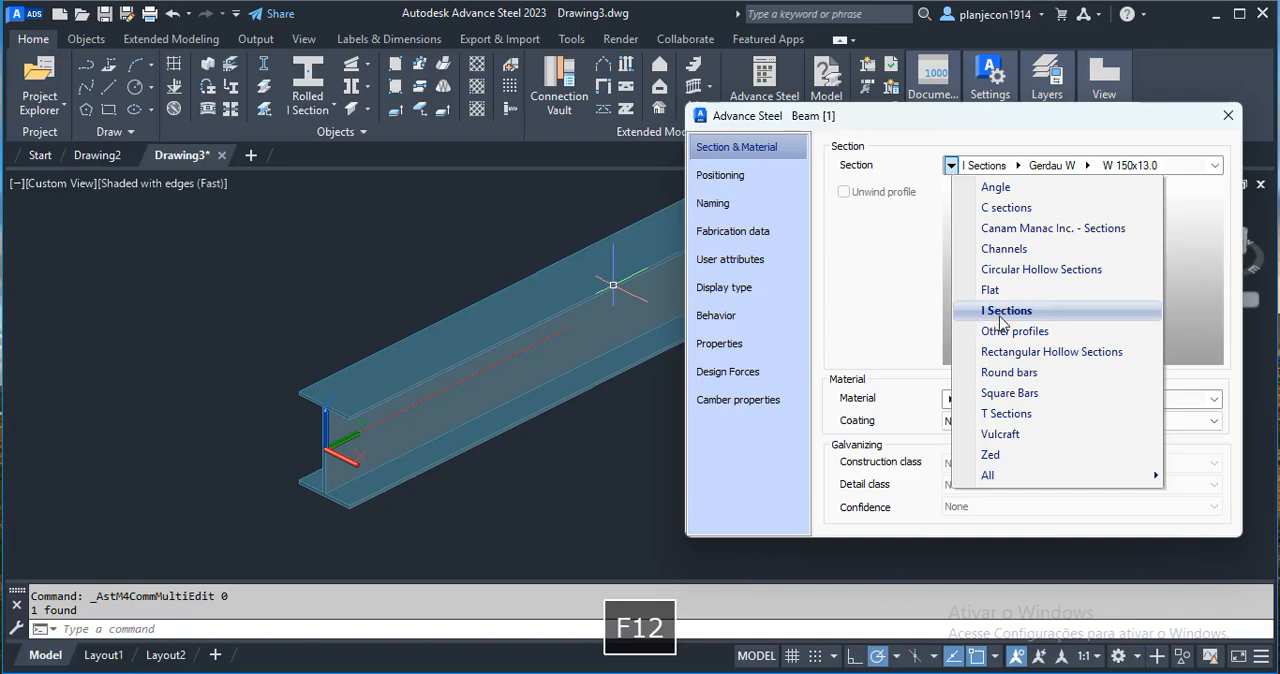
click(950, 166)
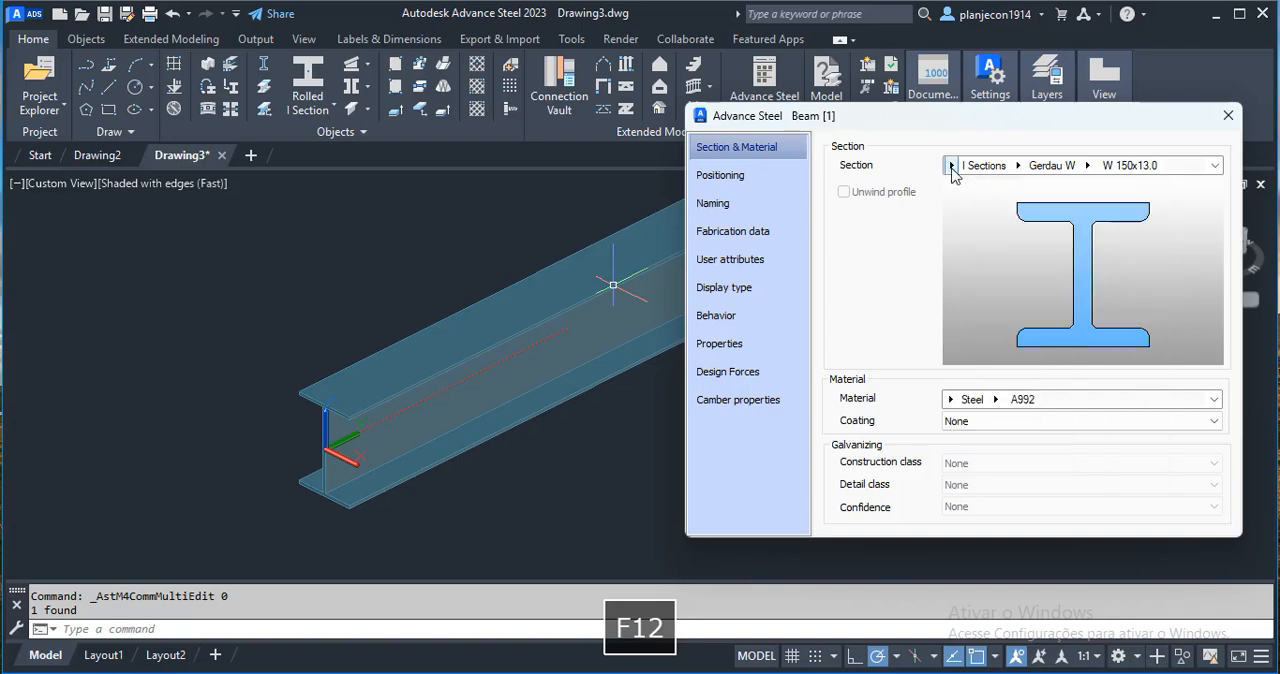
click(1019, 168)
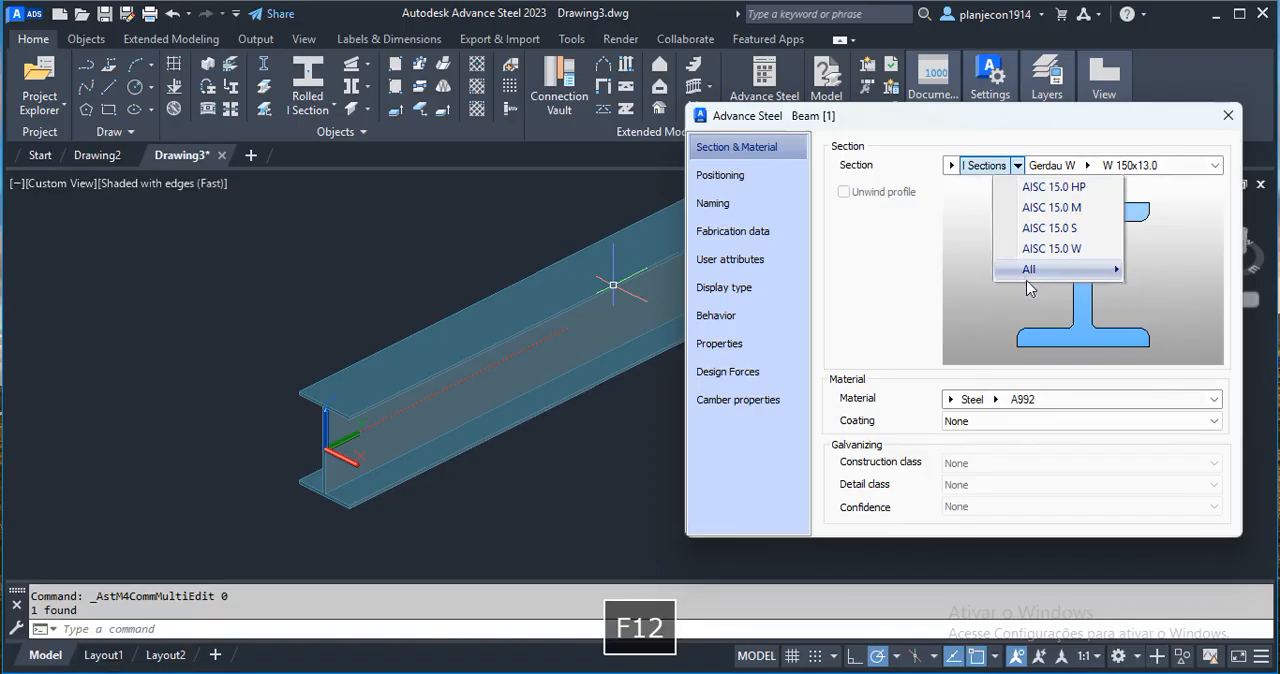
mouse_move(1032, 272)
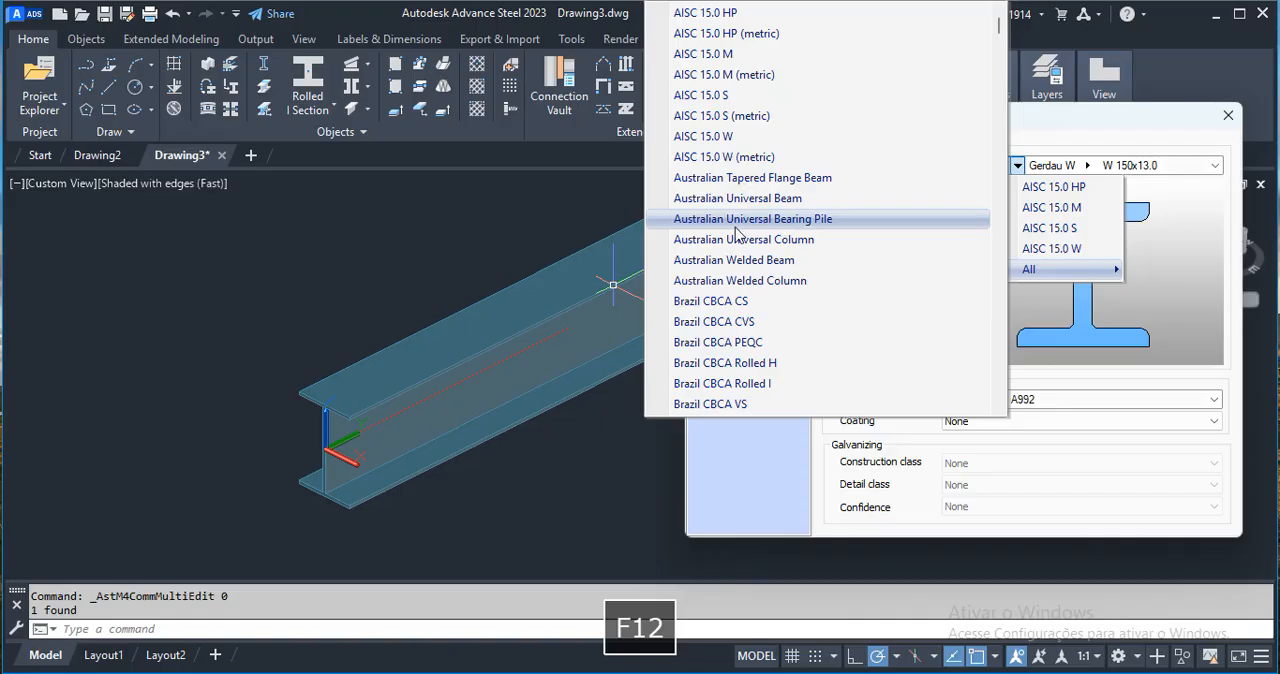
scroll(737, 232, down, 6)
scroll(737, 232, down, 4)
drag(997, 90, 999, 139)
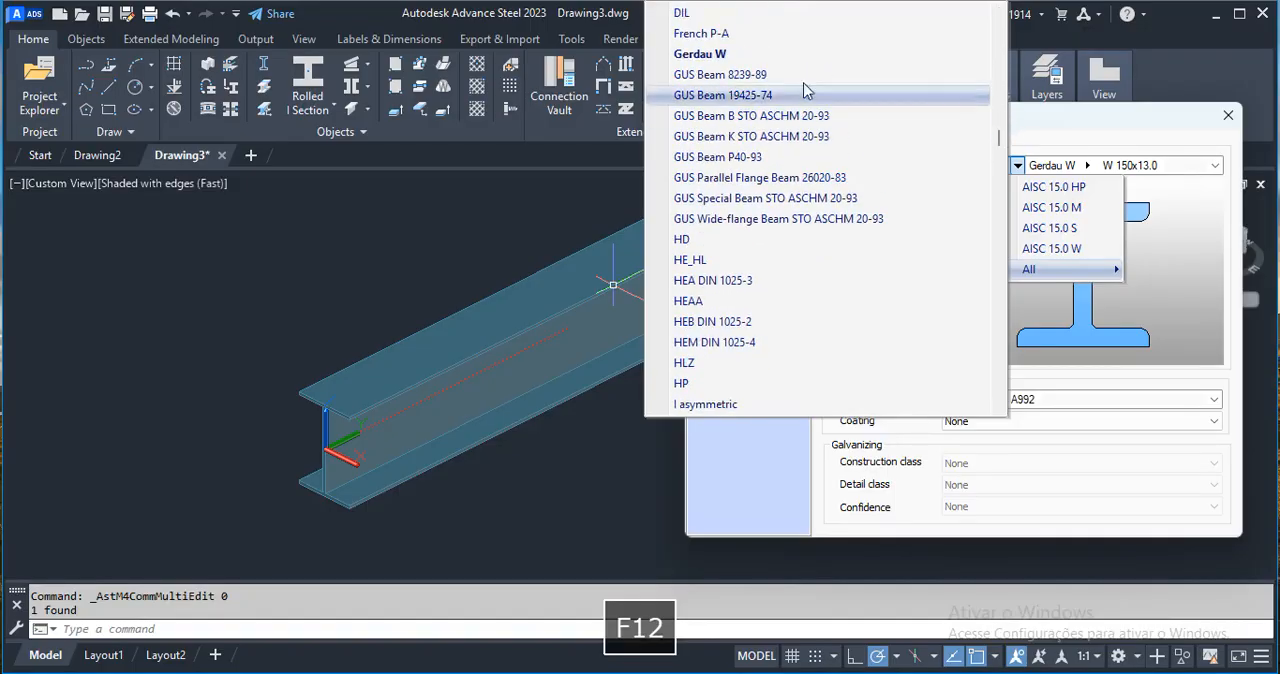
click(703, 55)
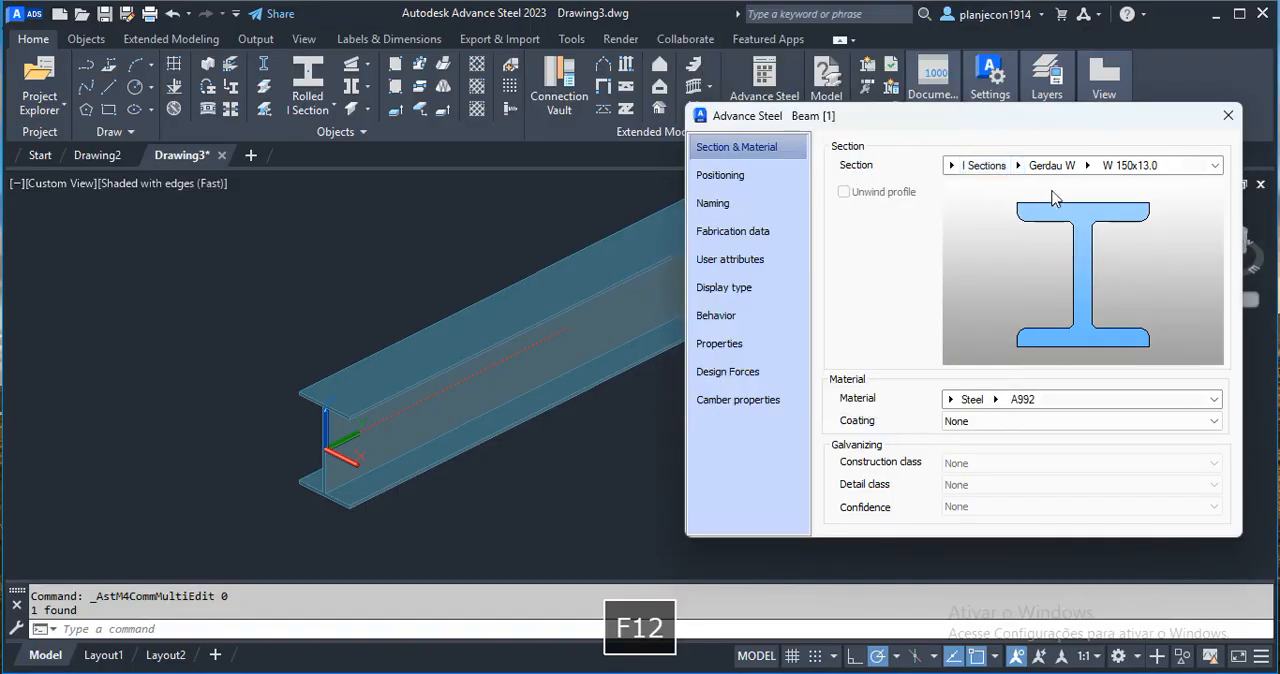
Review the profile sizes available in the Gerdau W catalogue, keeping W 150x13.0.
click(1087, 167)
click(1088, 167)
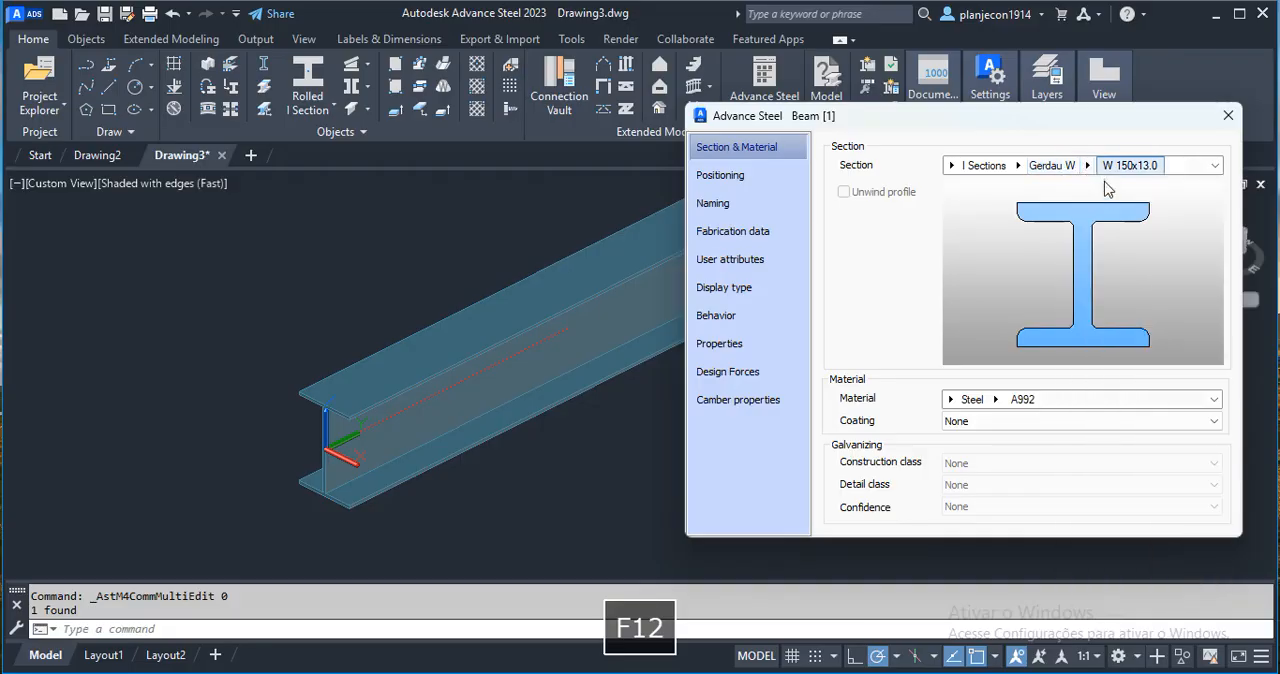
click(1087, 165)
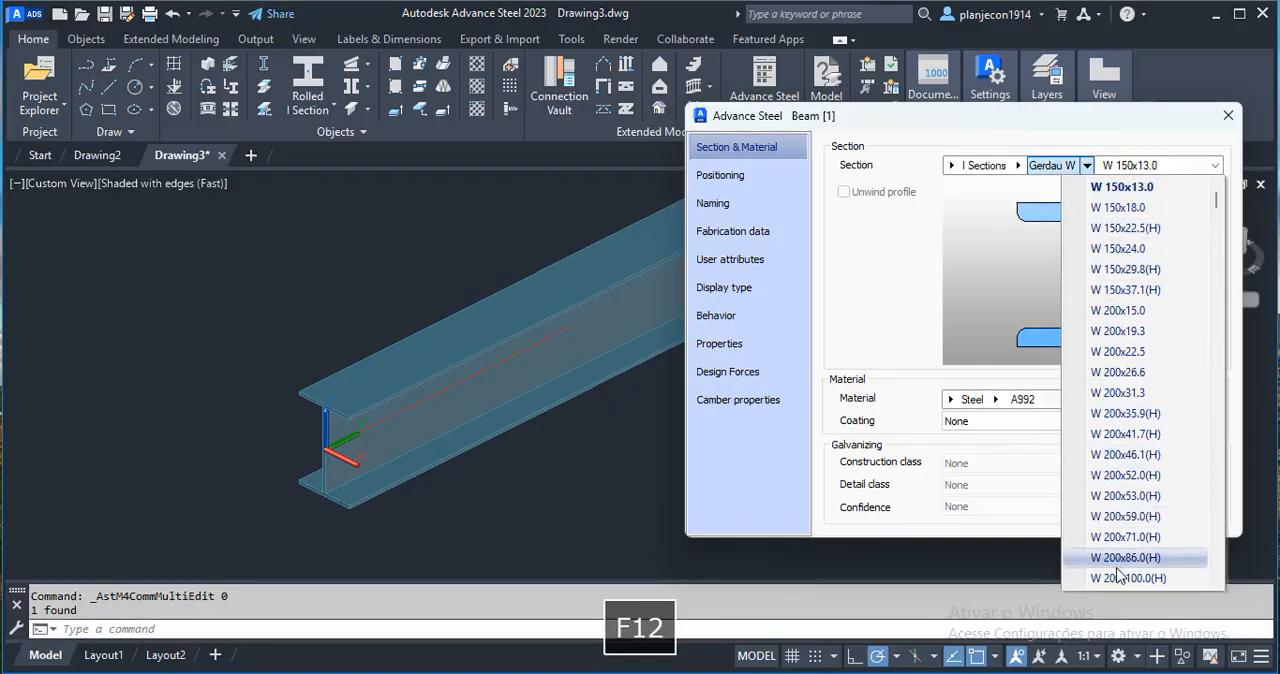
click(1090, 166)
click(1088, 166)
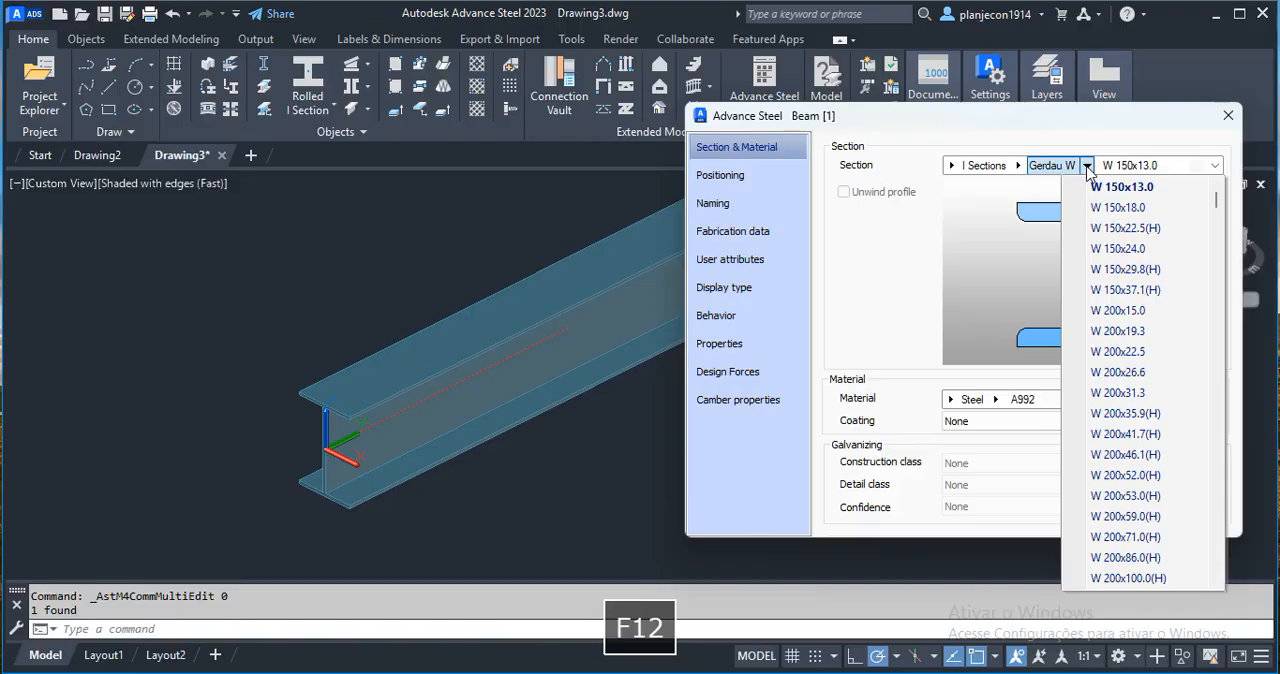
click(1088, 167)
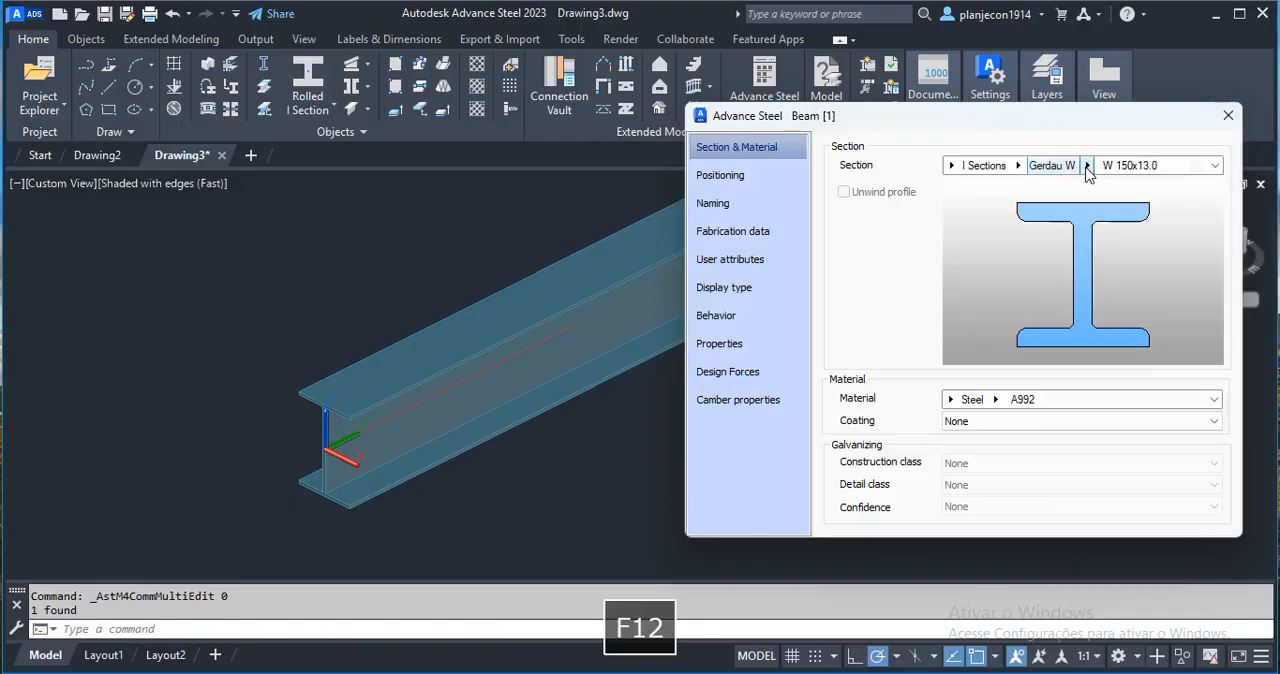
Set the beam's material to Steel, grade A572.
click(951, 399)
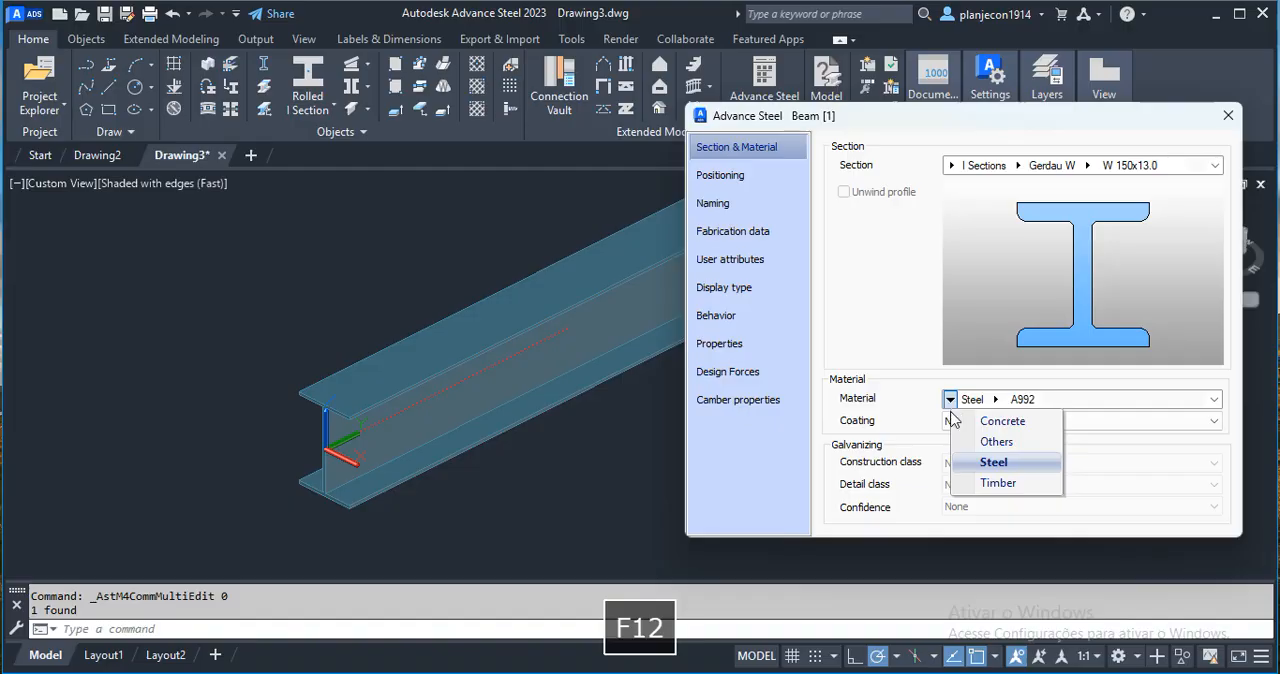
click(993, 466)
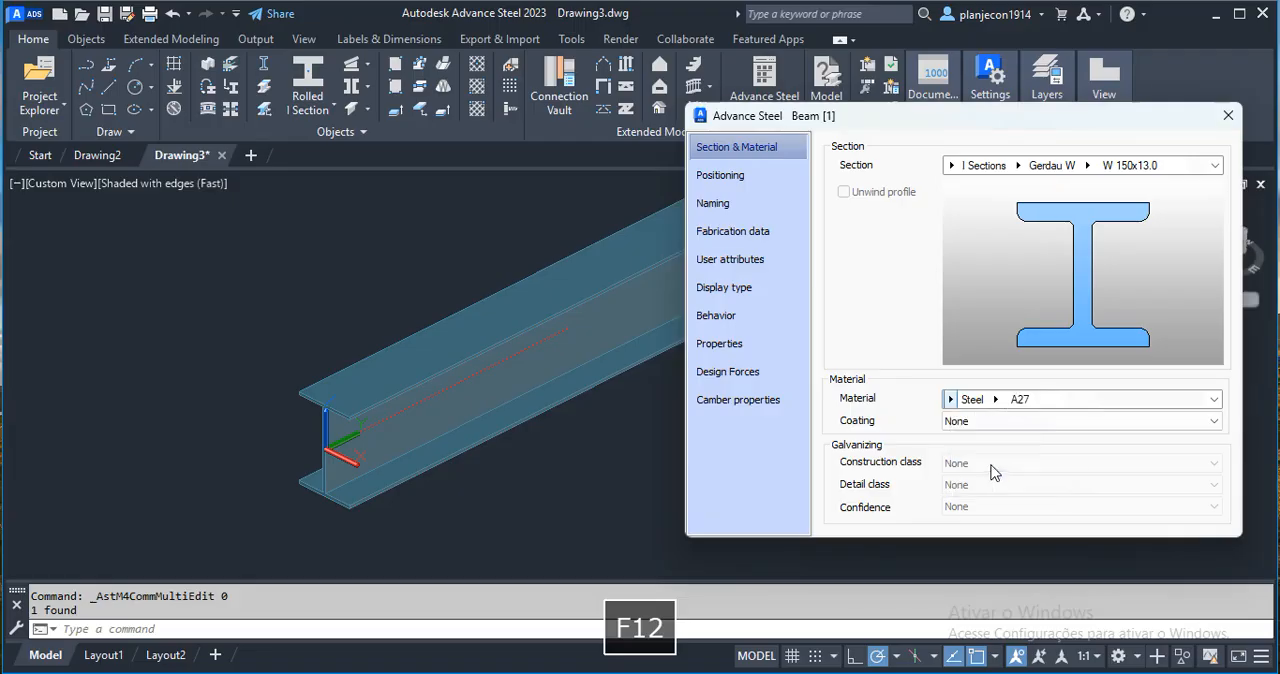
click(996, 399)
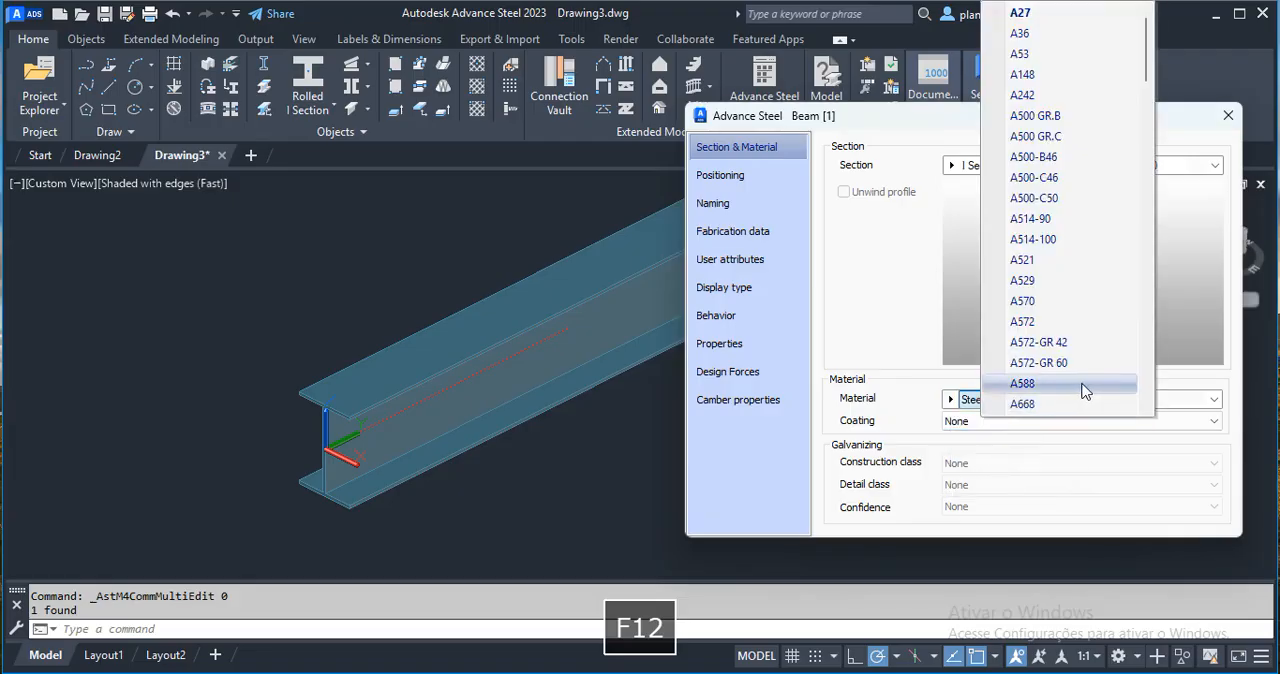
click(1031, 322)
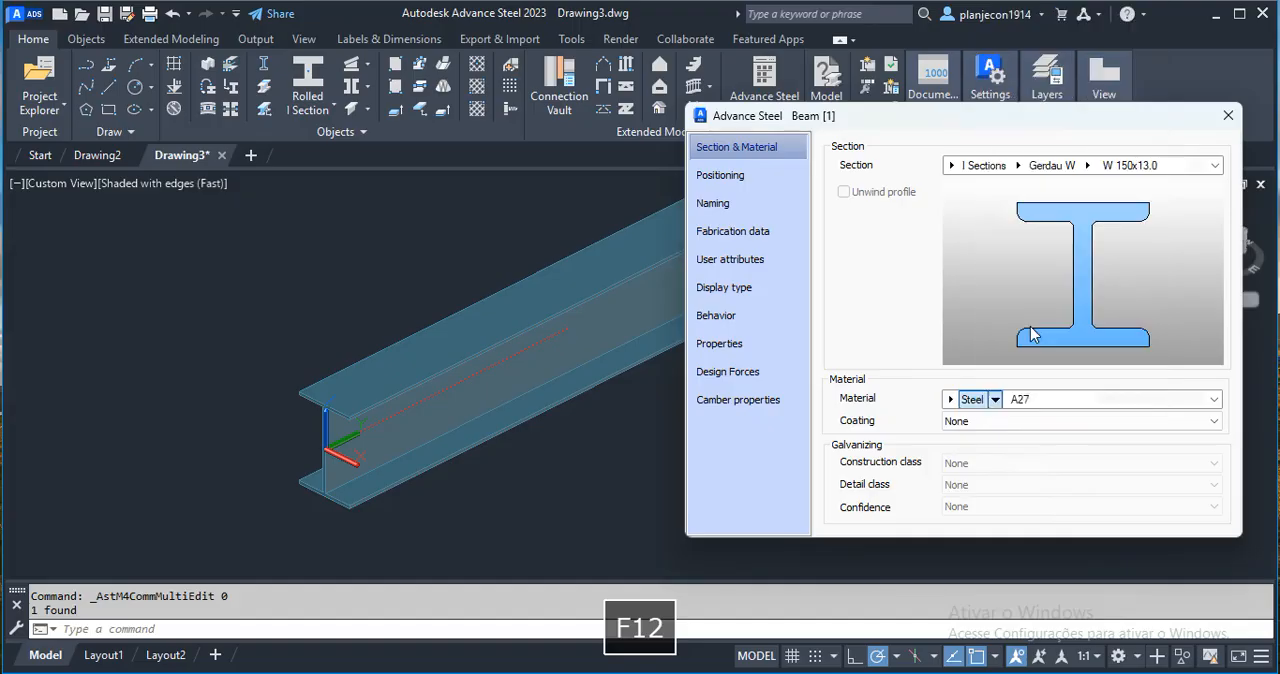
Review the beam's material grades, naming, fabrication data and user attributes, then close its properties.
click(1213, 400)
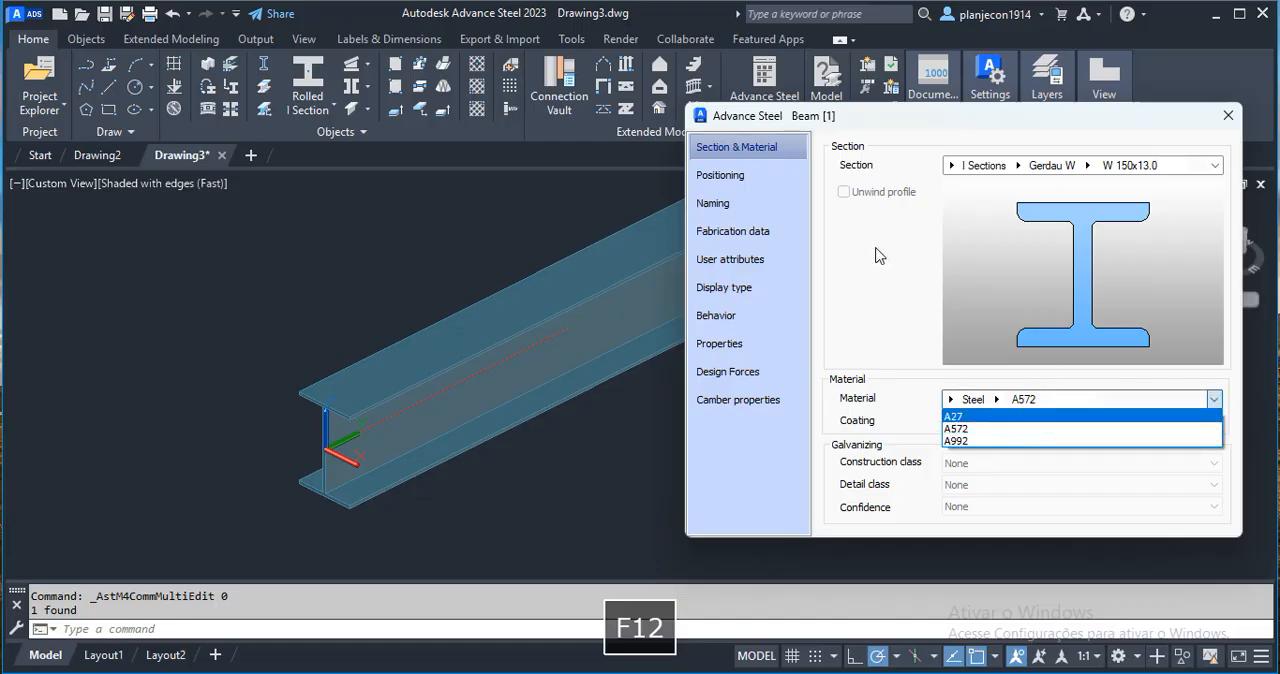
click(910, 124)
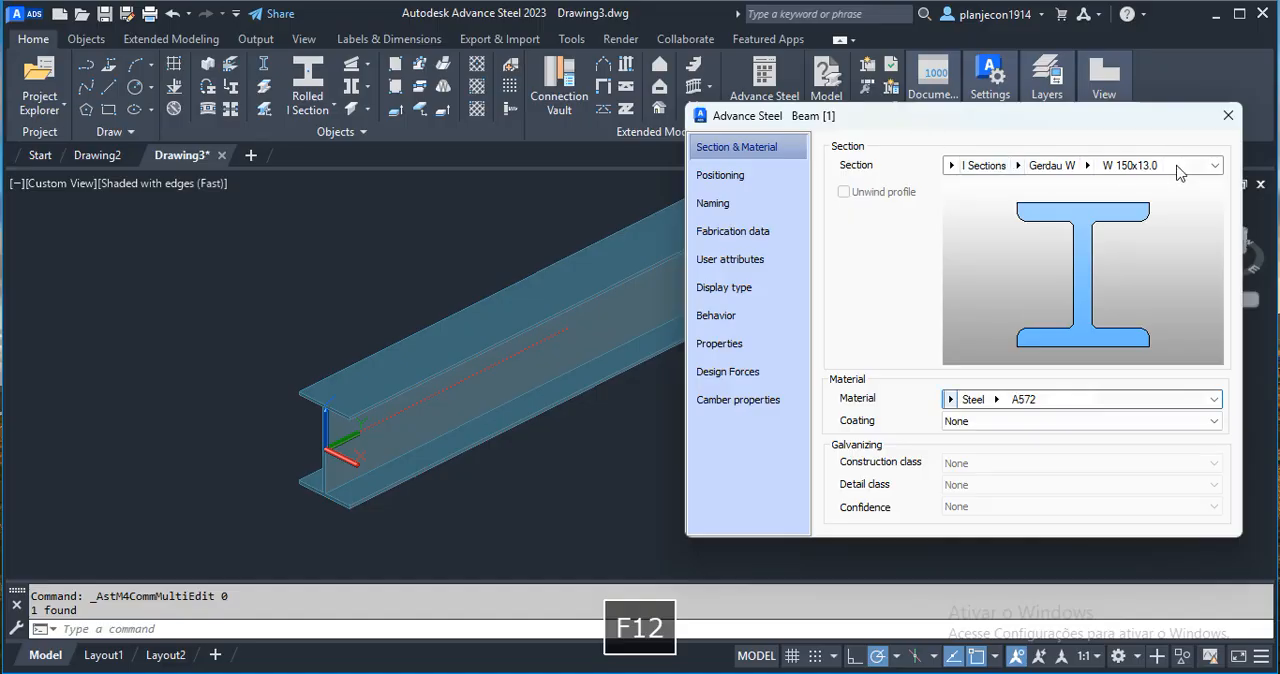
click(710, 206)
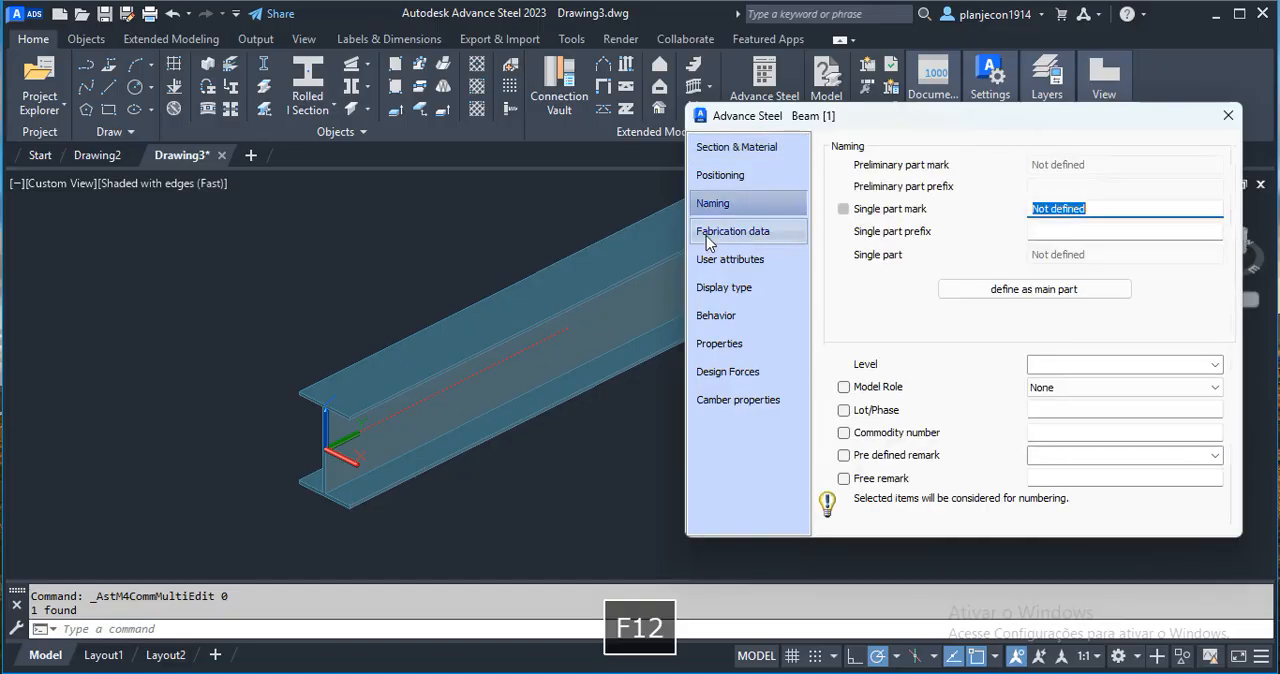
click(726, 236)
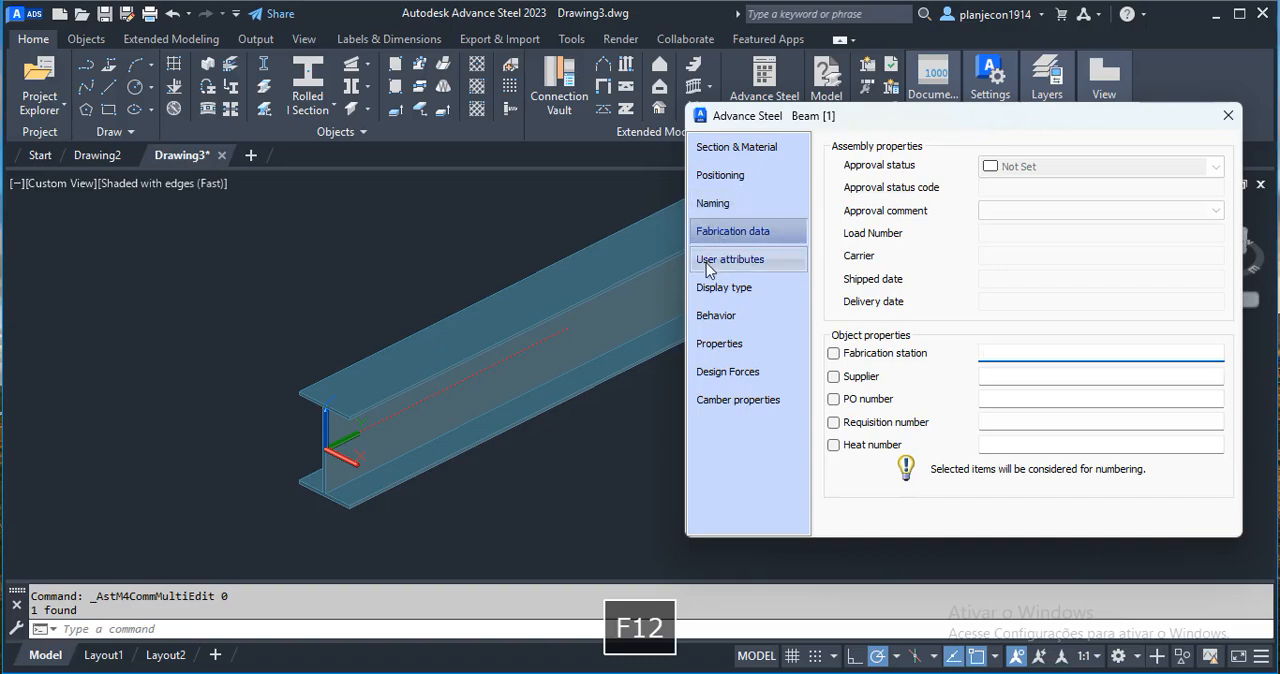
click(710, 262)
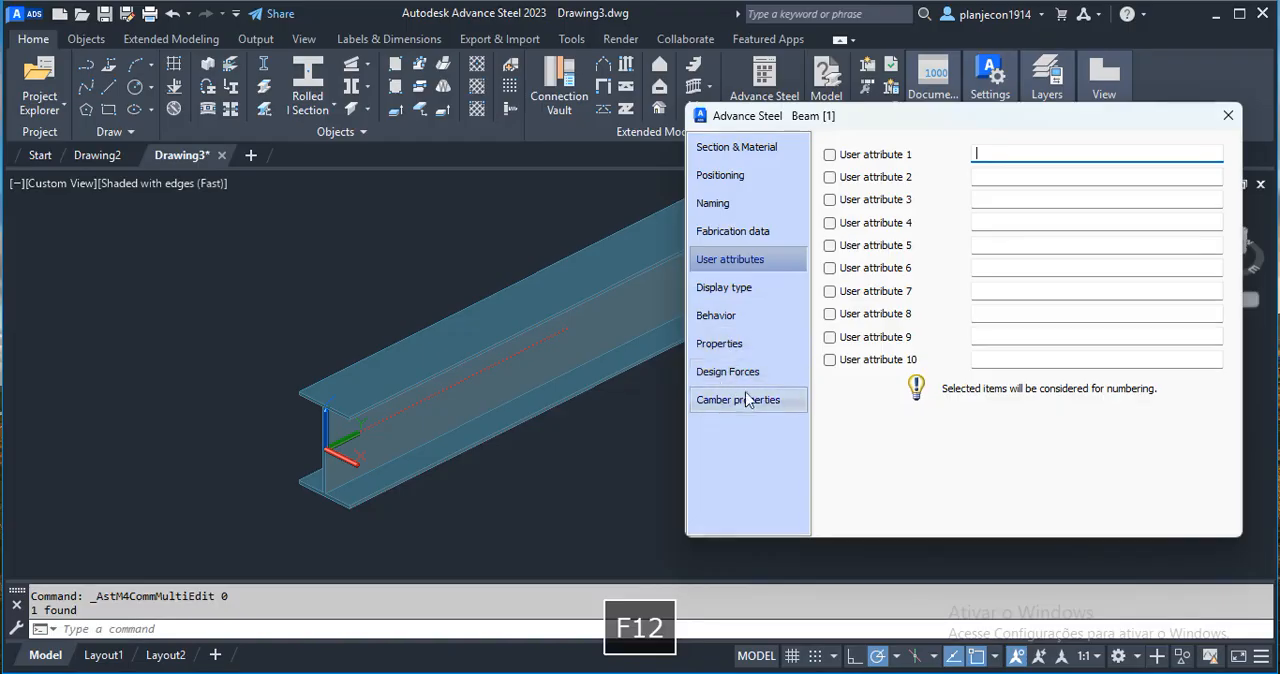
click(1228, 117)
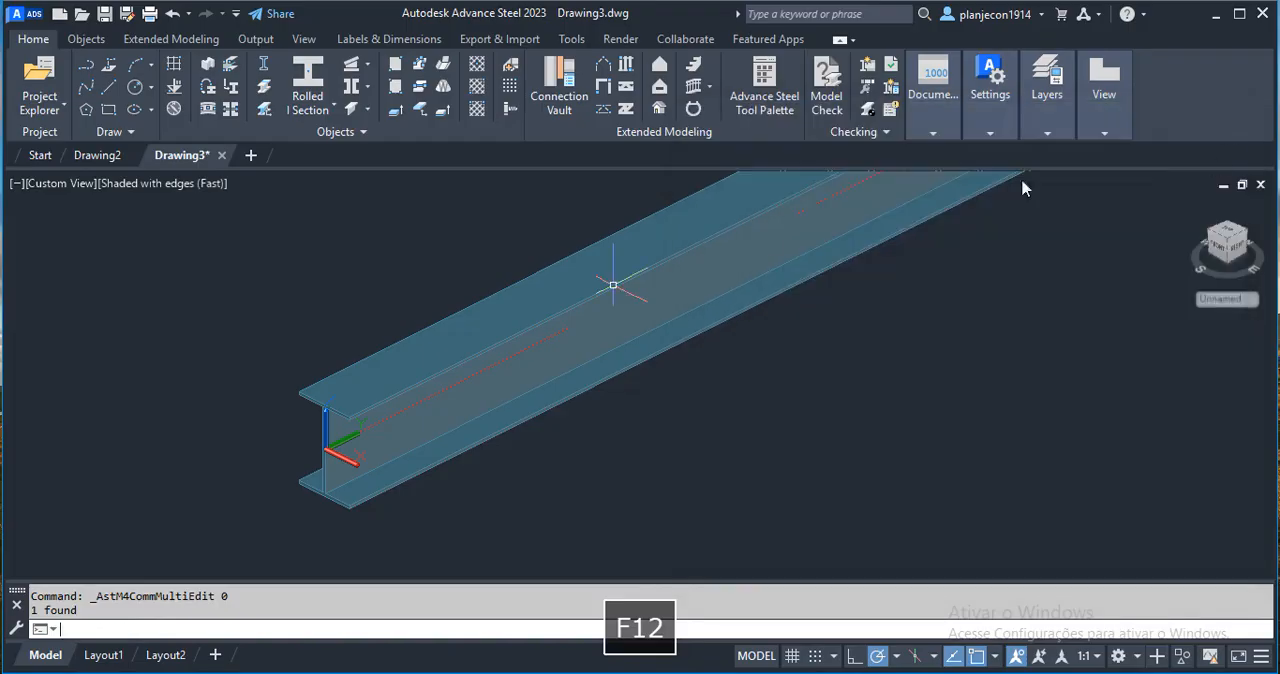
Add a plate along the beam's upper flange at the near end, without selecting a reference point.
click(768, 96)
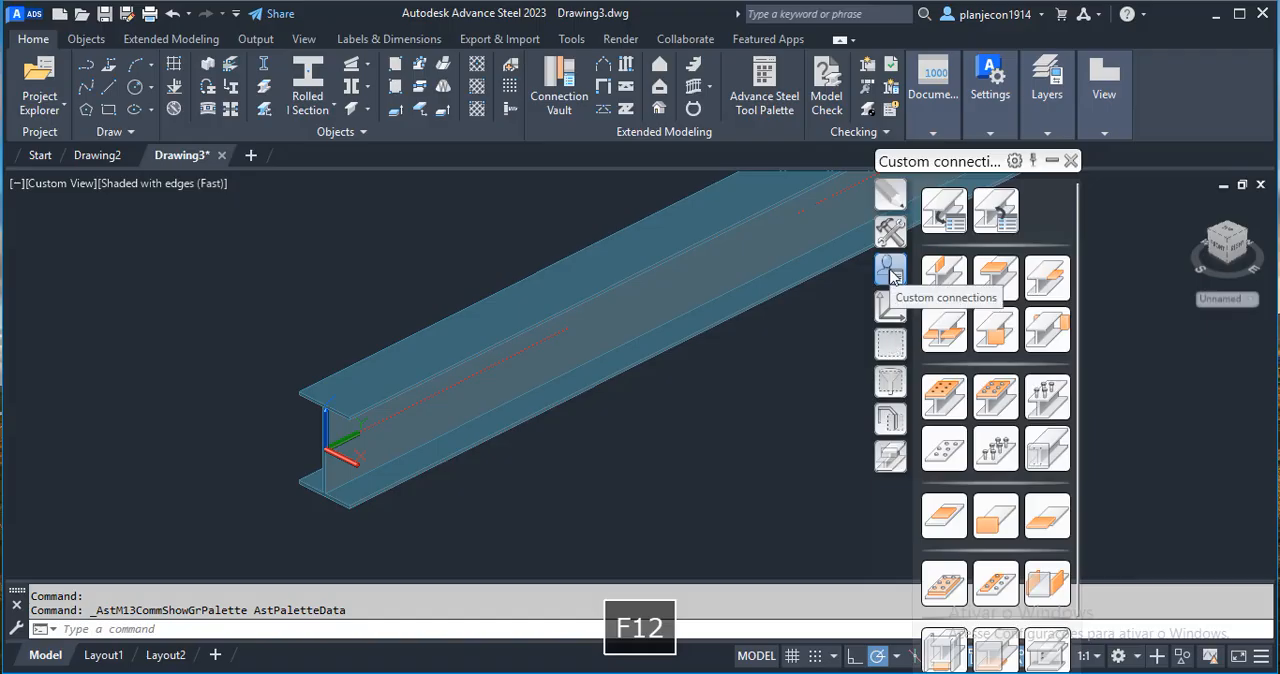
click(943, 284)
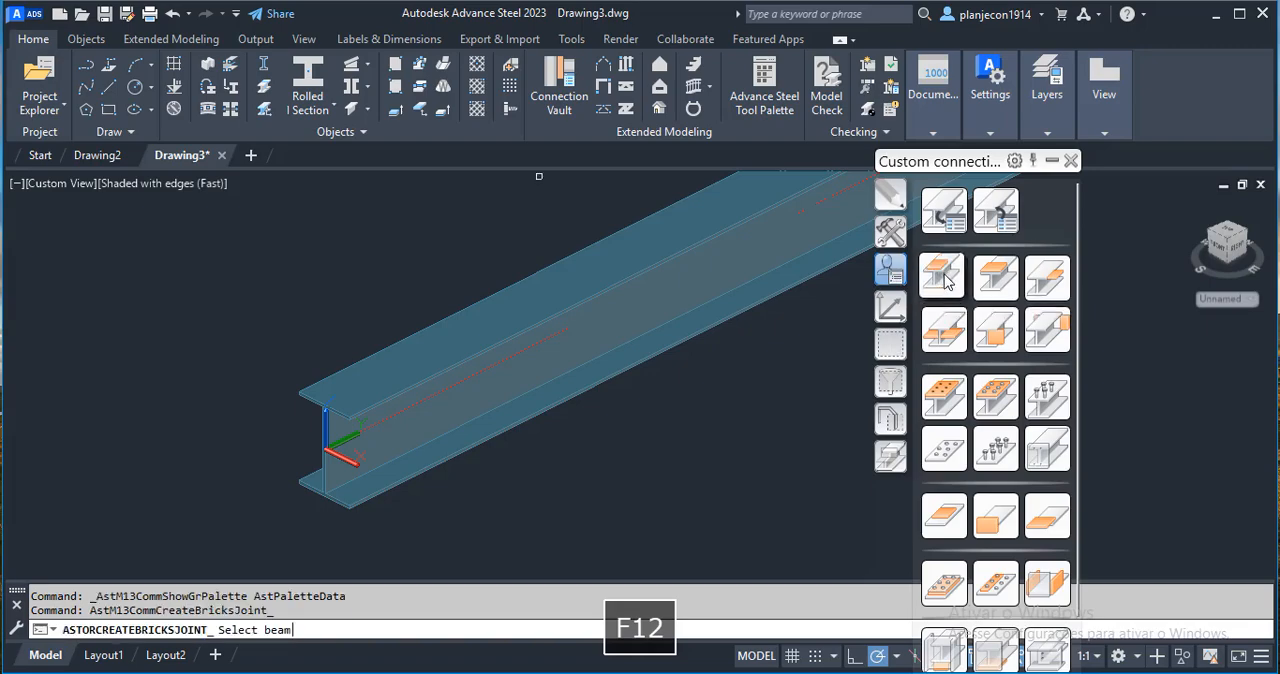
click(336, 369)
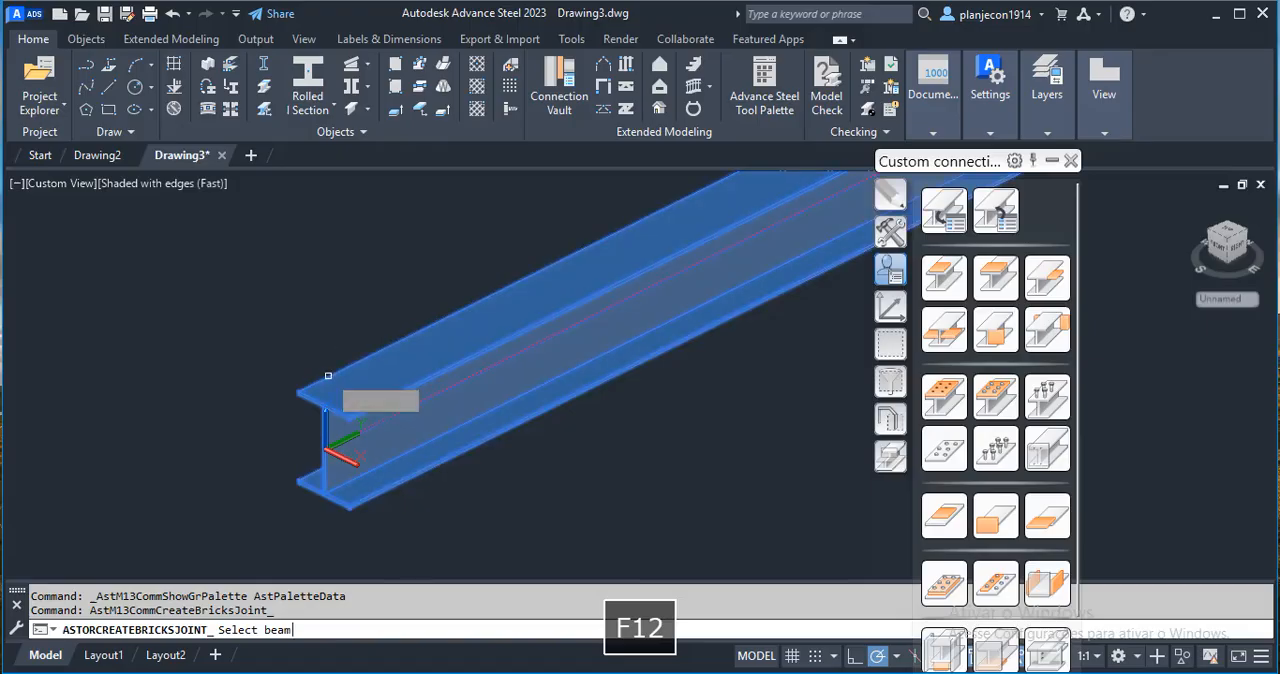
click(330, 380)
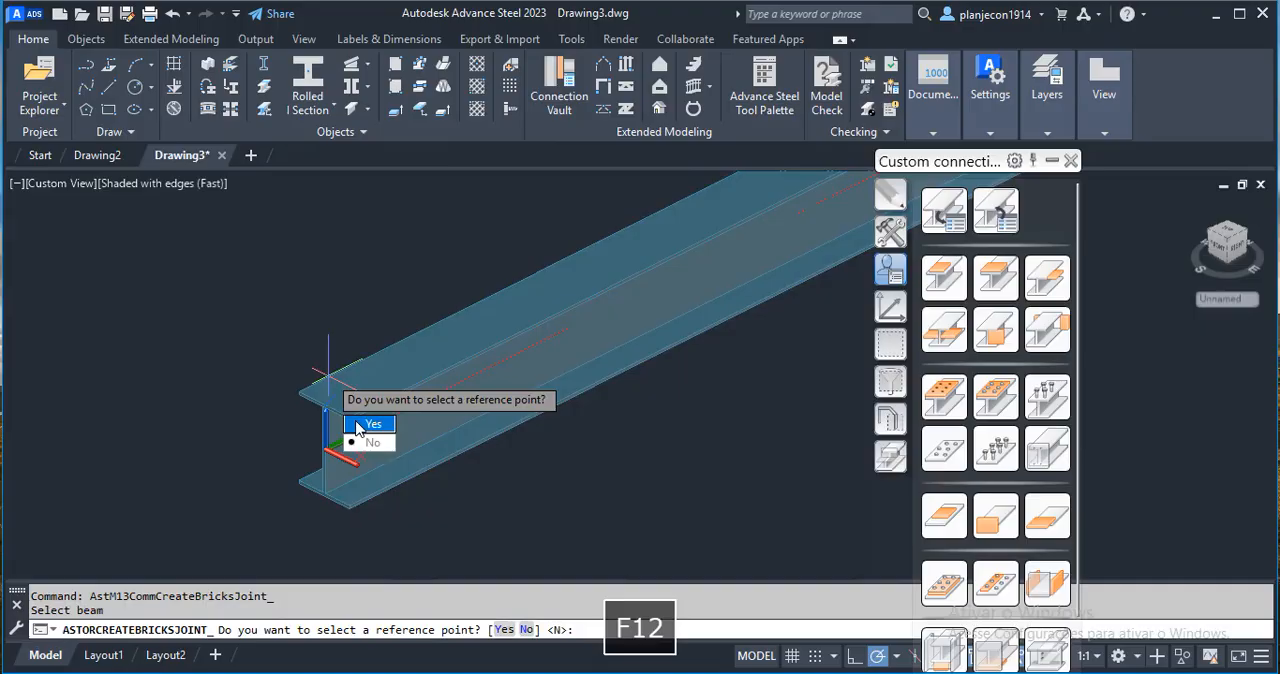
key(Return)
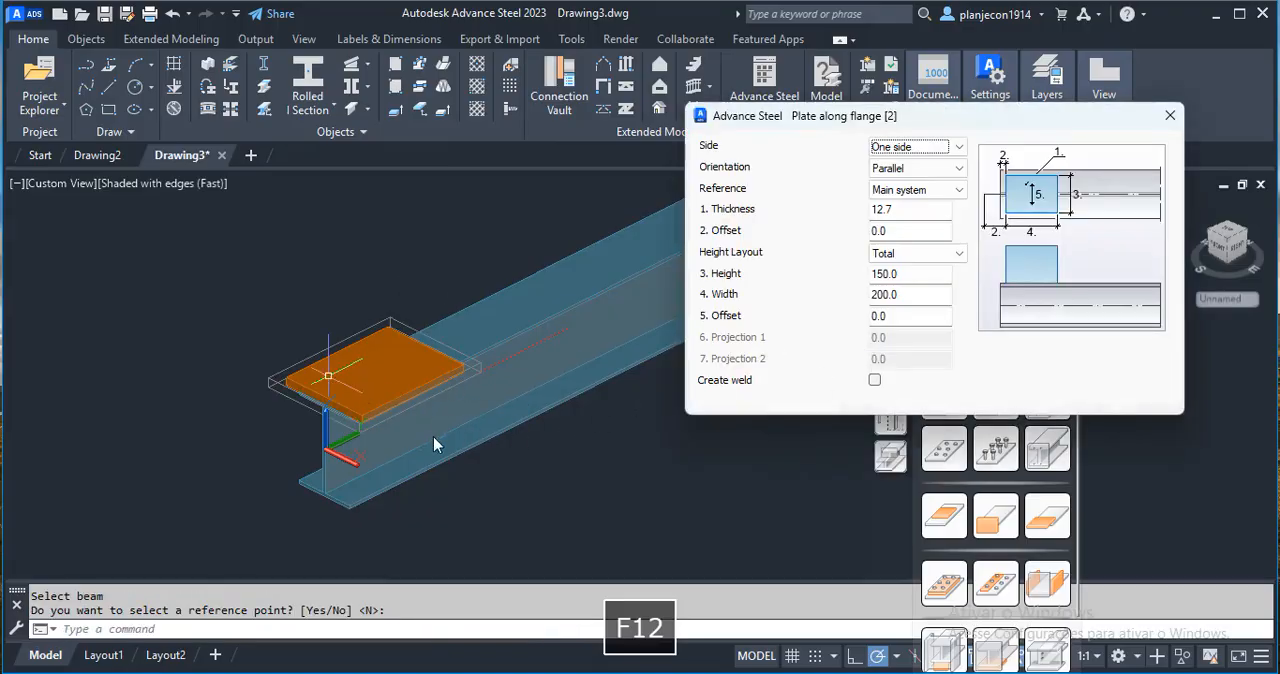
scroll(364, 461, up, 3)
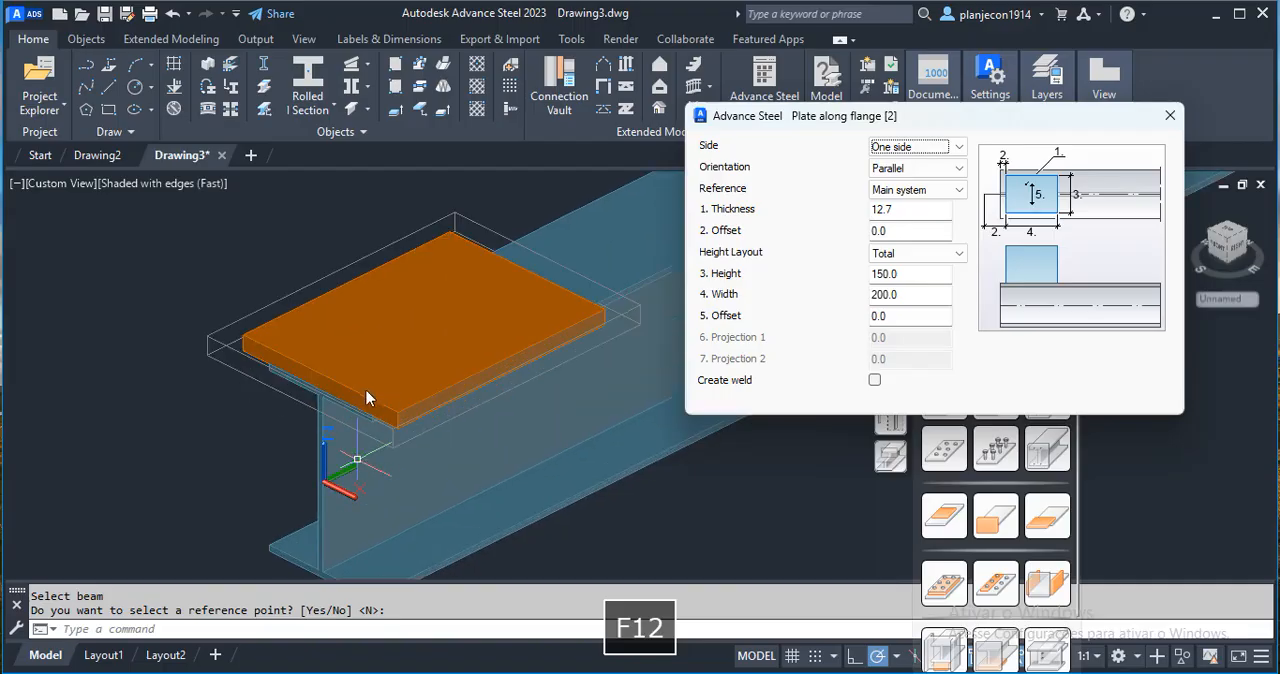
Set the flange plate's thickness to 6.35 and its height to 100, then close the plate settings.
double_click(901, 210)
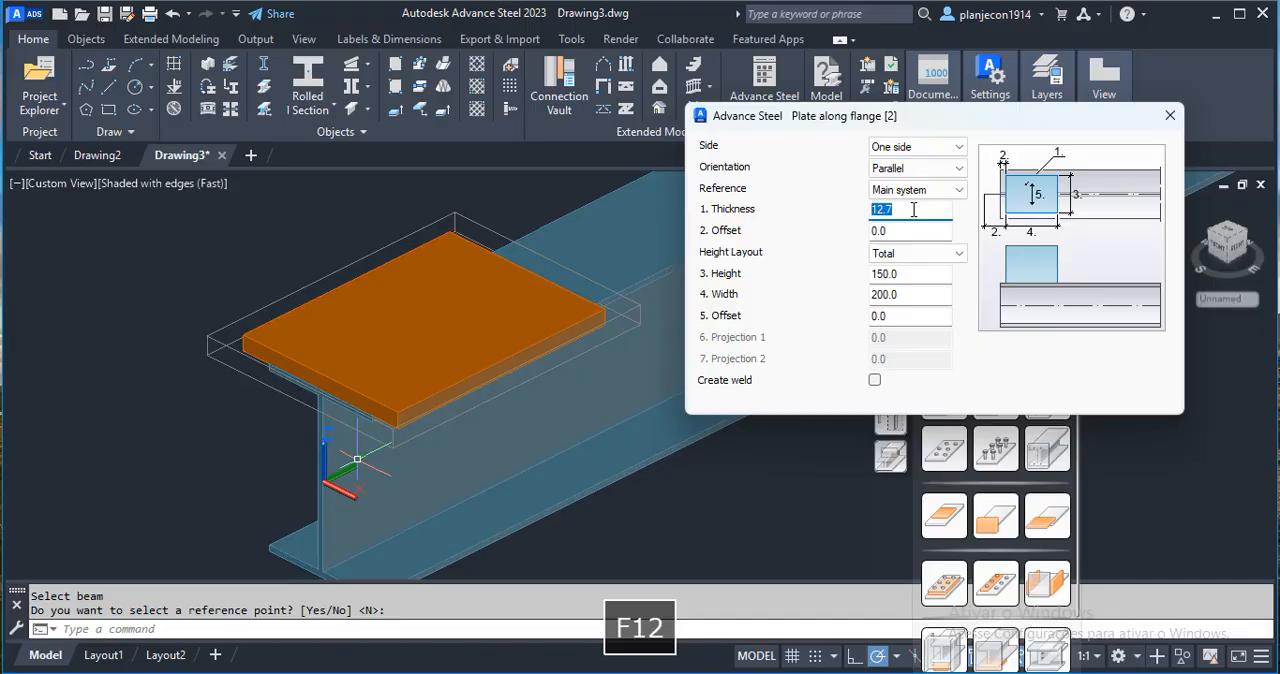
text(6.35)
click(944, 231)
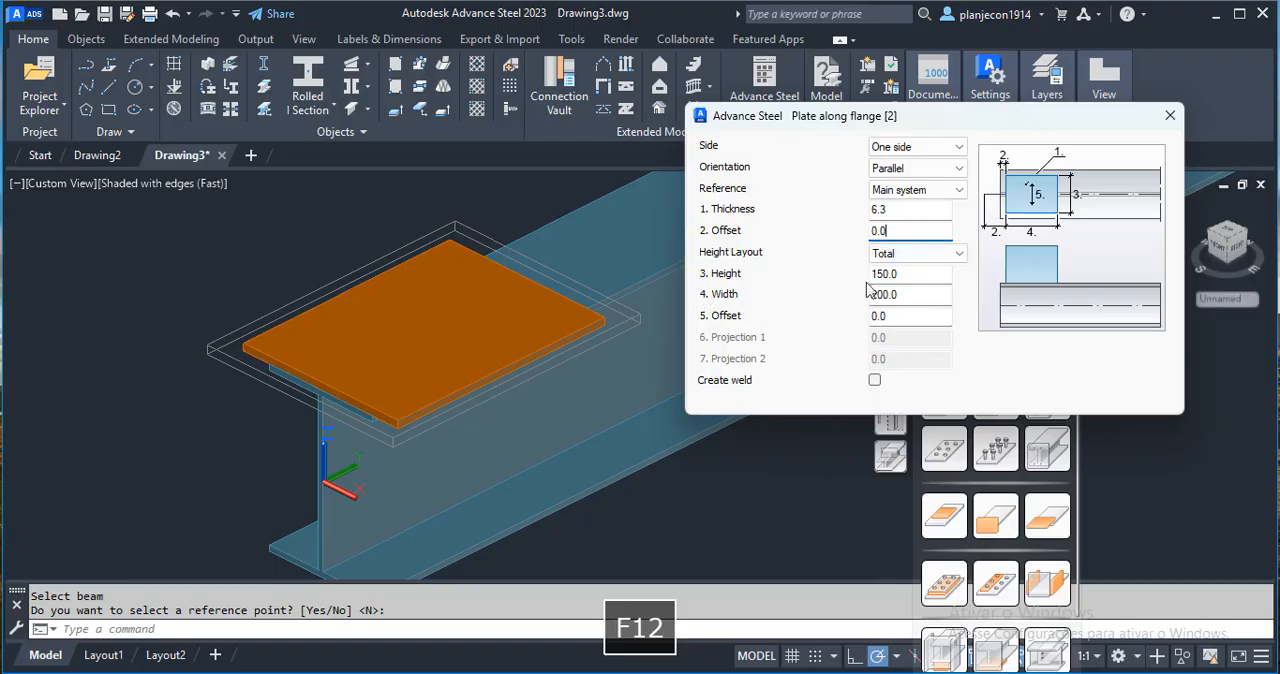
double_click(904, 274)
text(100)
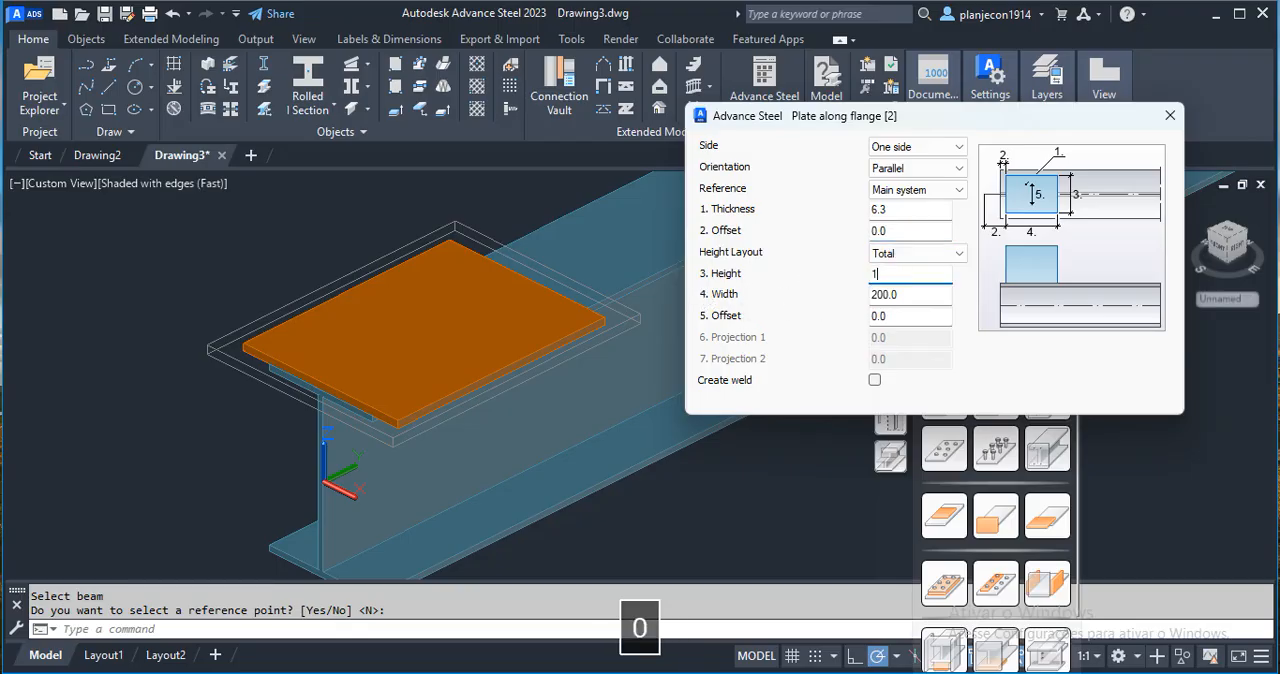
click(912, 296)
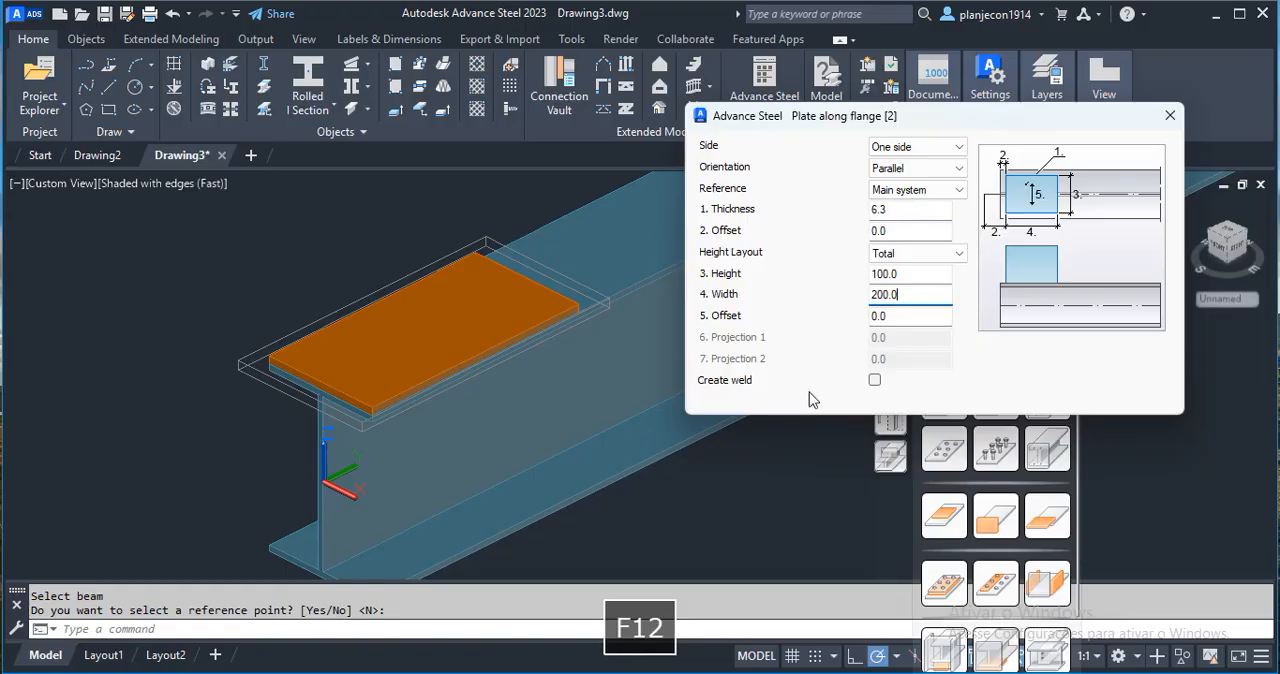
click(1170, 116)
scroll(330, 330, up, 2)
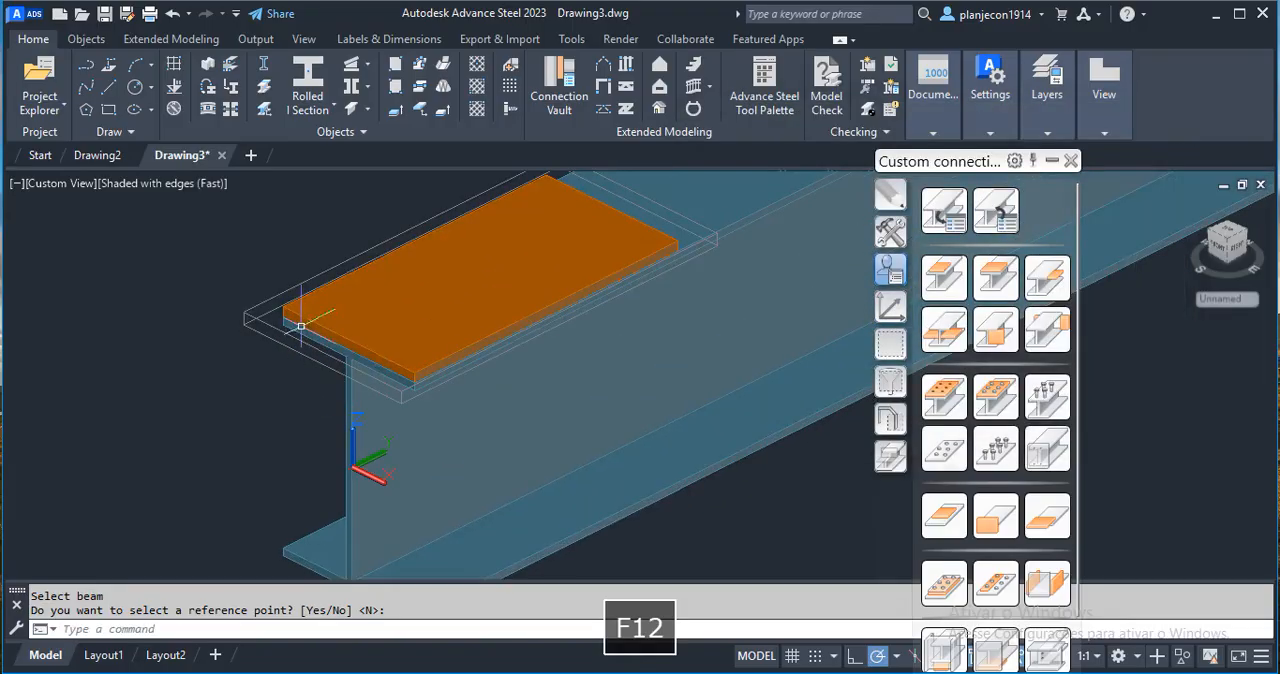
scroll(225, 432, down, 1)
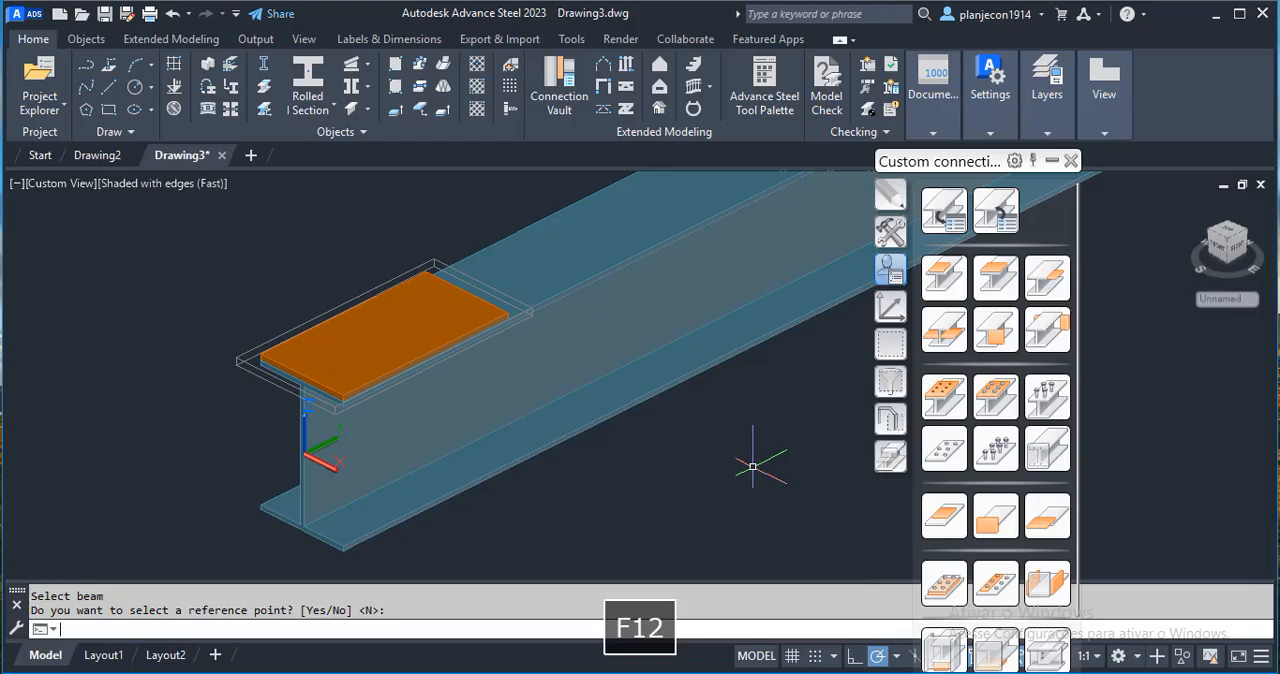
Move the UCS origin to the flange plate's upper outer corner at the beam end.
key(Escape)
key(Escape)
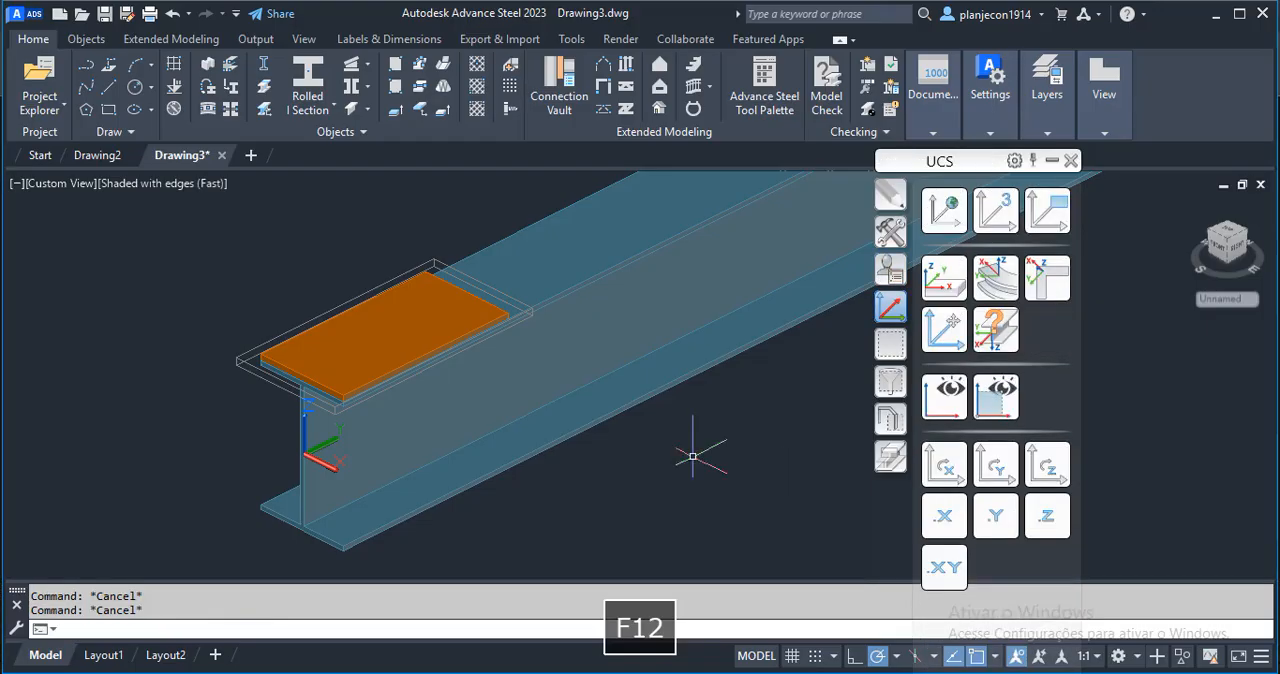
click(777, 425)
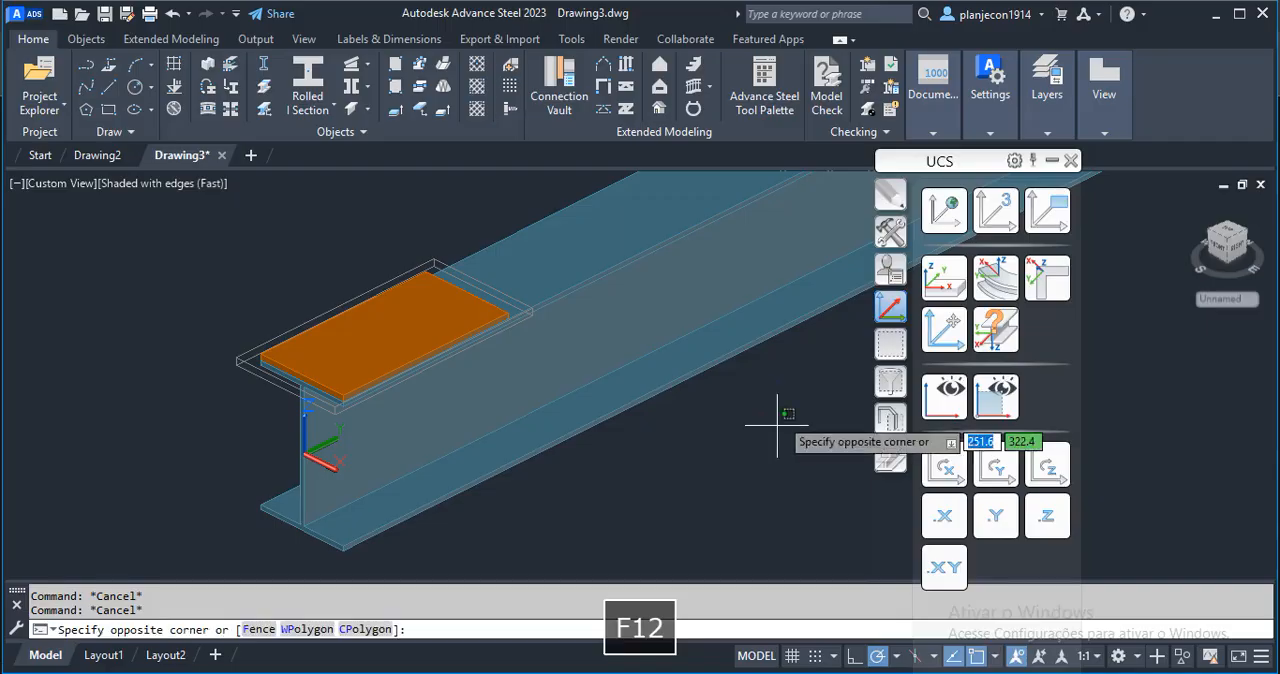
key(Escape)
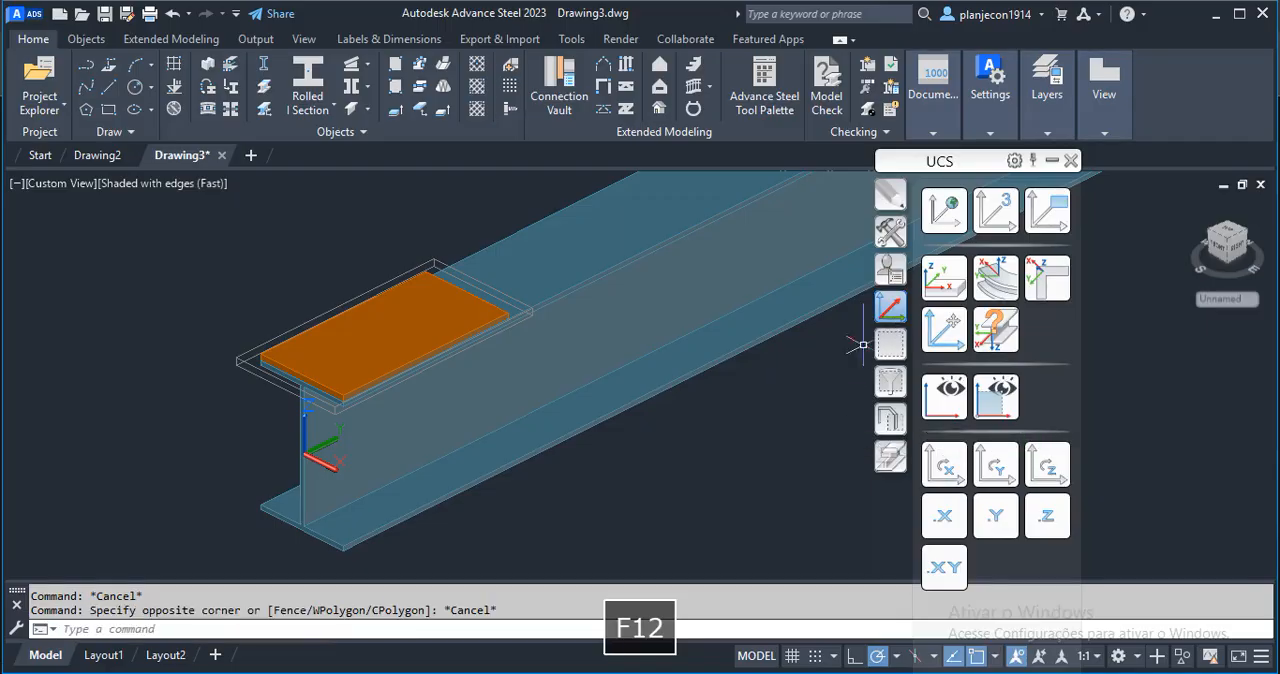
key(Escape)
click(891, 310)
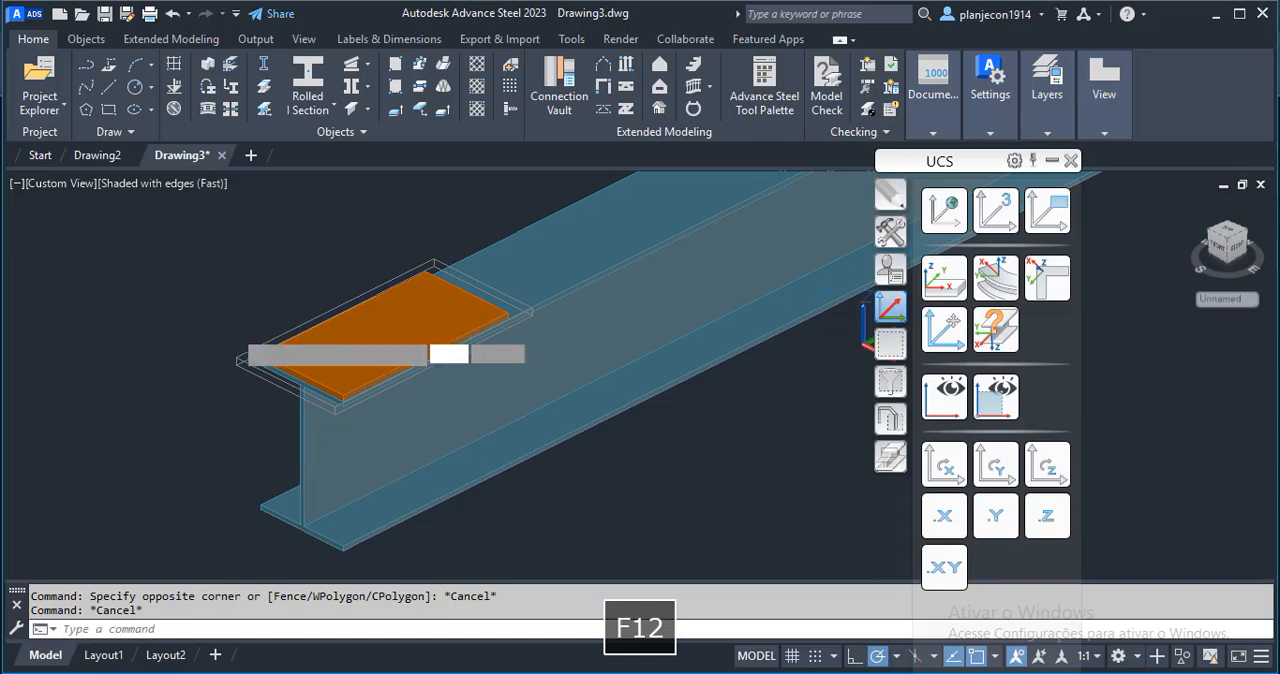
key(F12)
scroll(262, 362, up, 6)
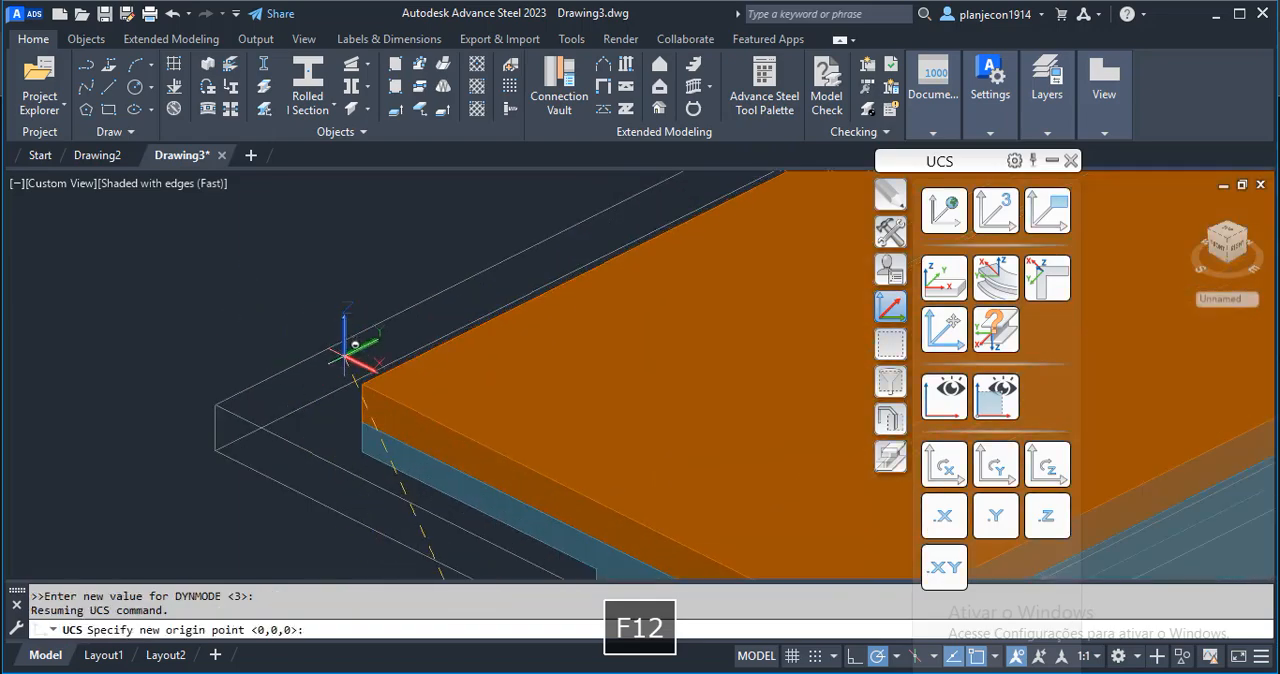
scroll(186, 294, down, 6)
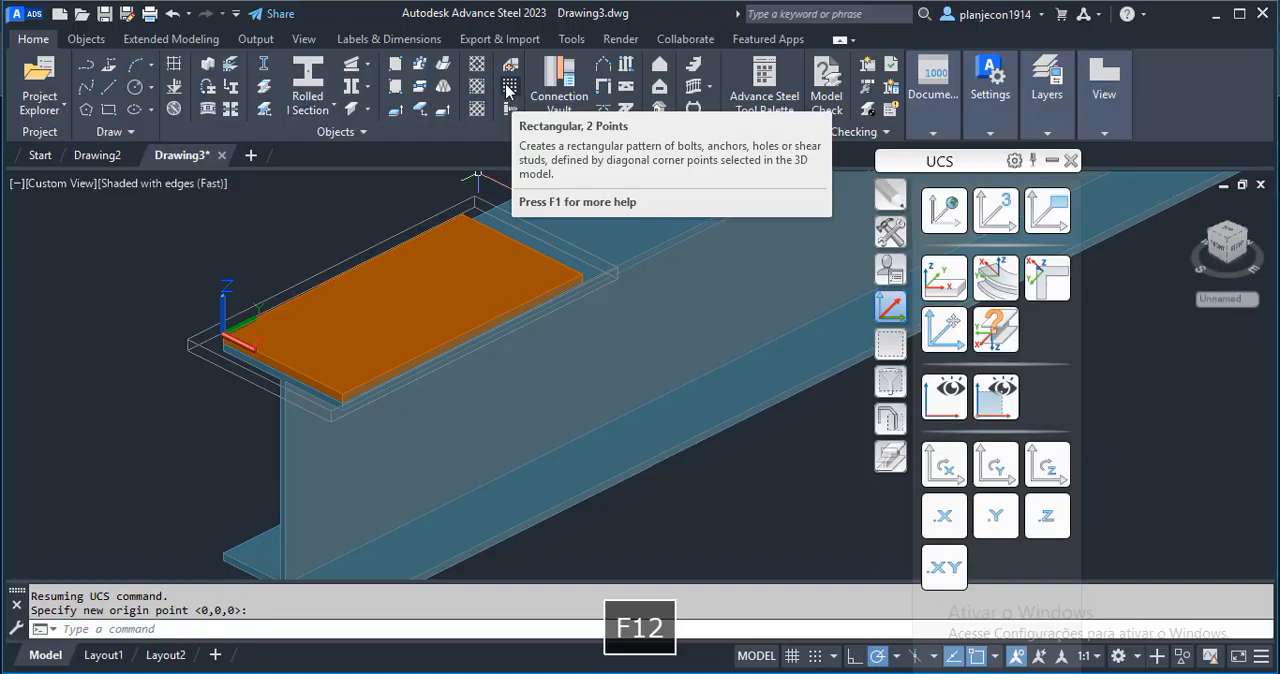
Create a rectangular two-point bolt pattern joining the plate and the beam, spanning diagonally opposite corners of the plate's upper face.
click(508, 90)
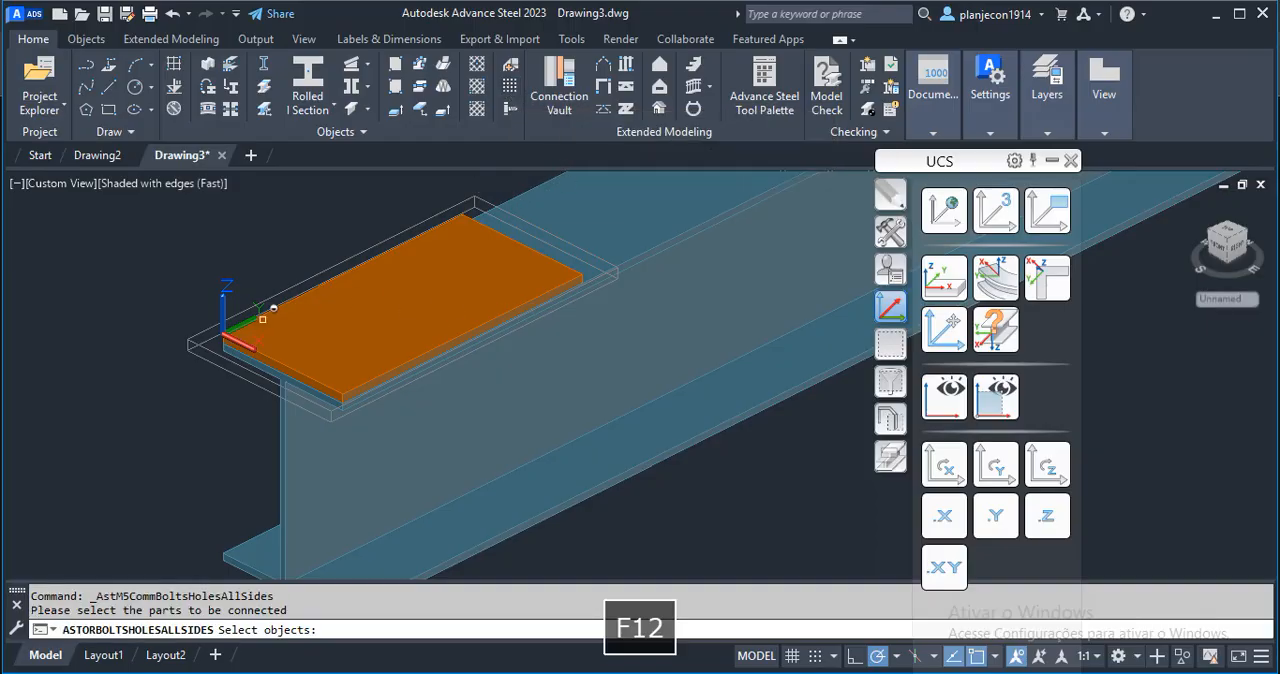
click(255, 321)
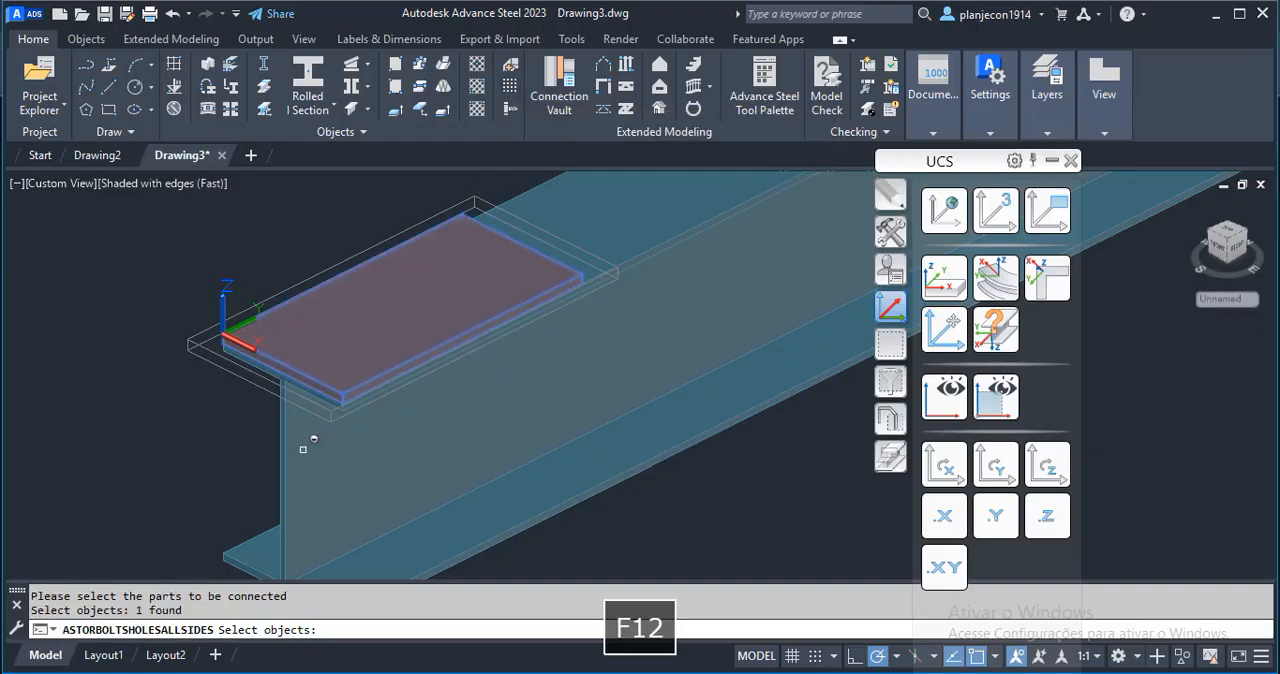
click(277, 470)
key(Return)
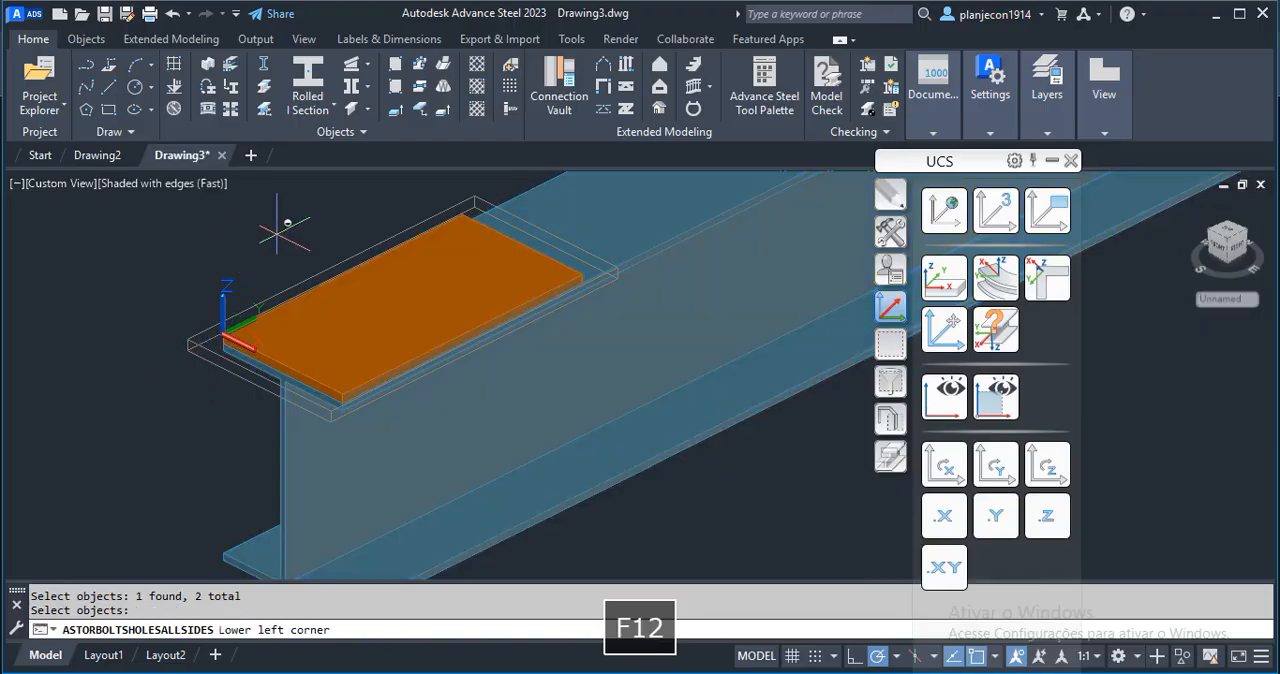
click(226, 336)
key(F12)
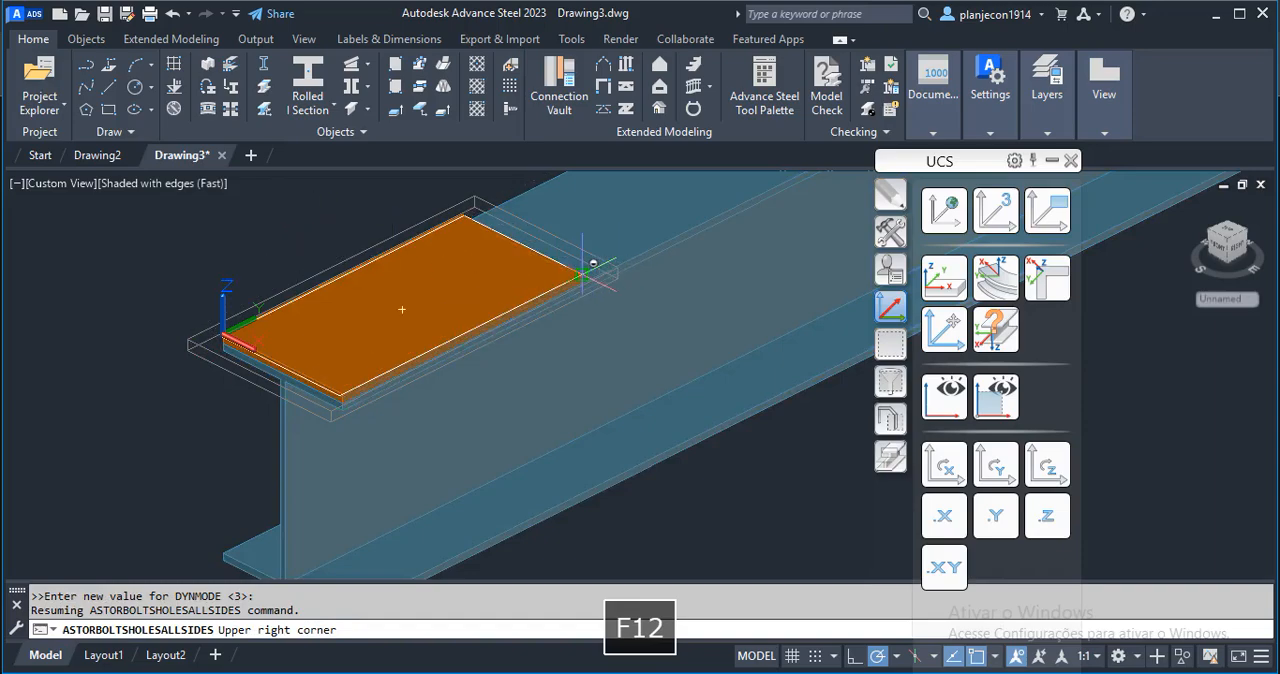
scroll(582, 272, up, 5)
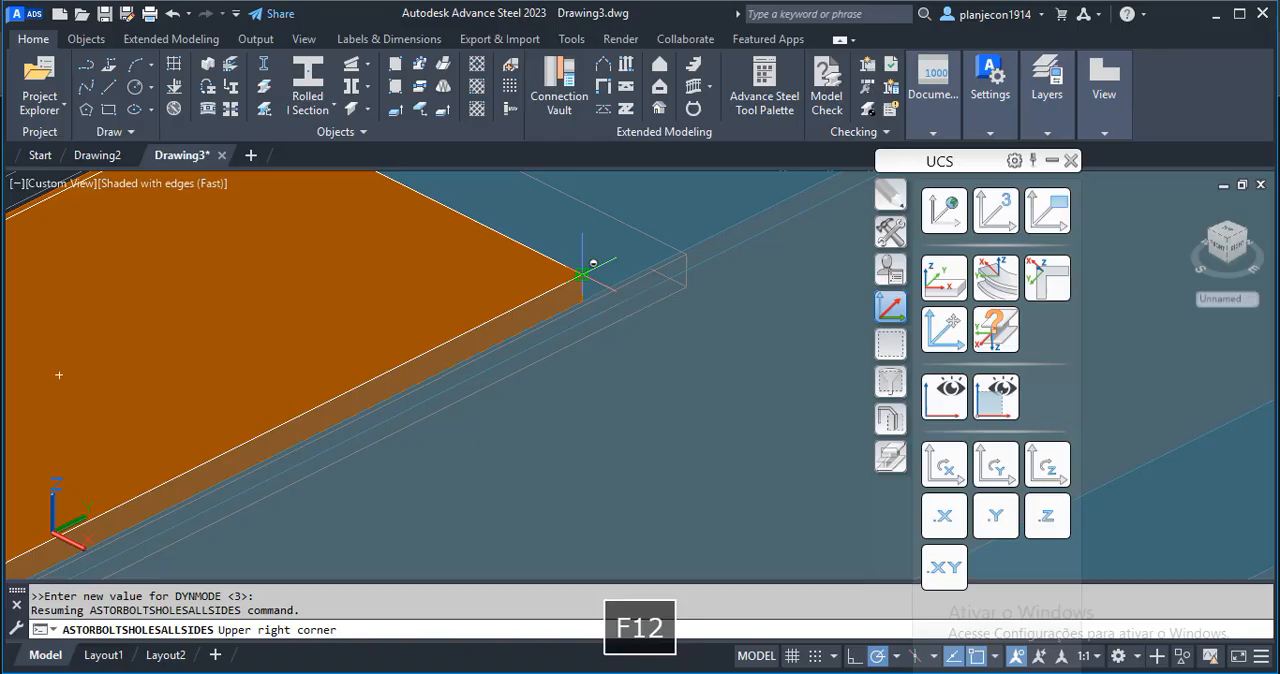
click(582, 272)
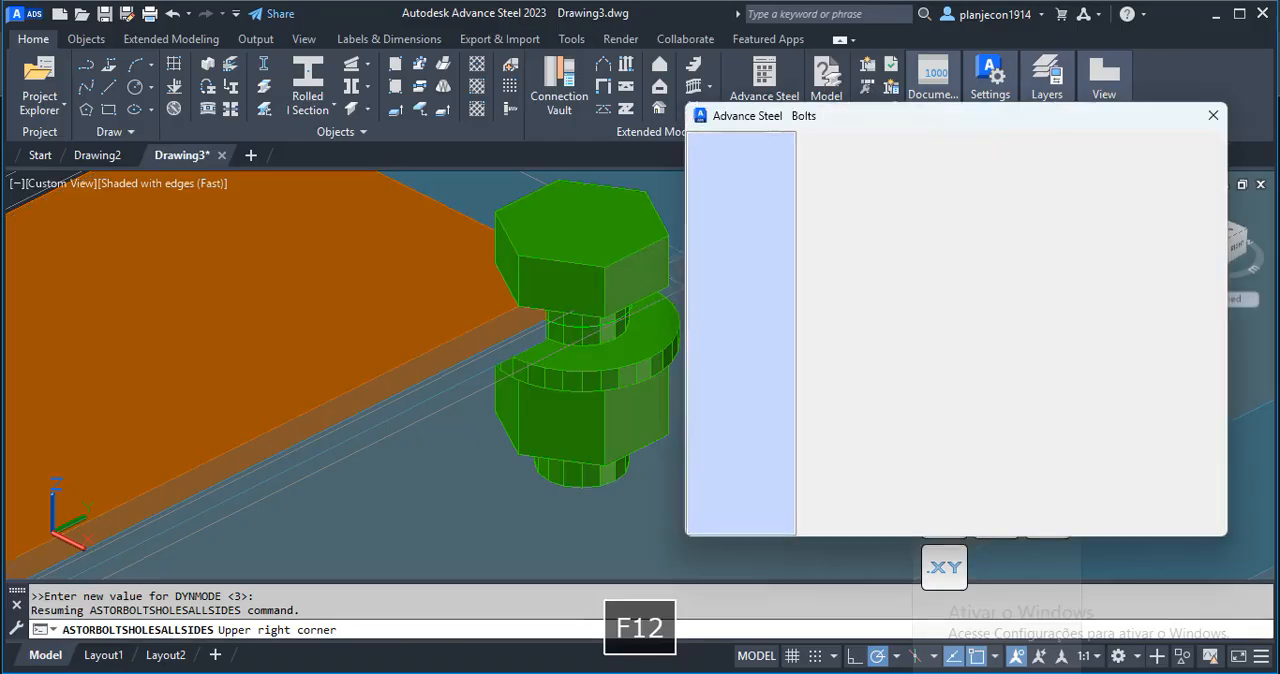
scroll(497, 313, down, 5)
scroll(497, 313, down, 3)
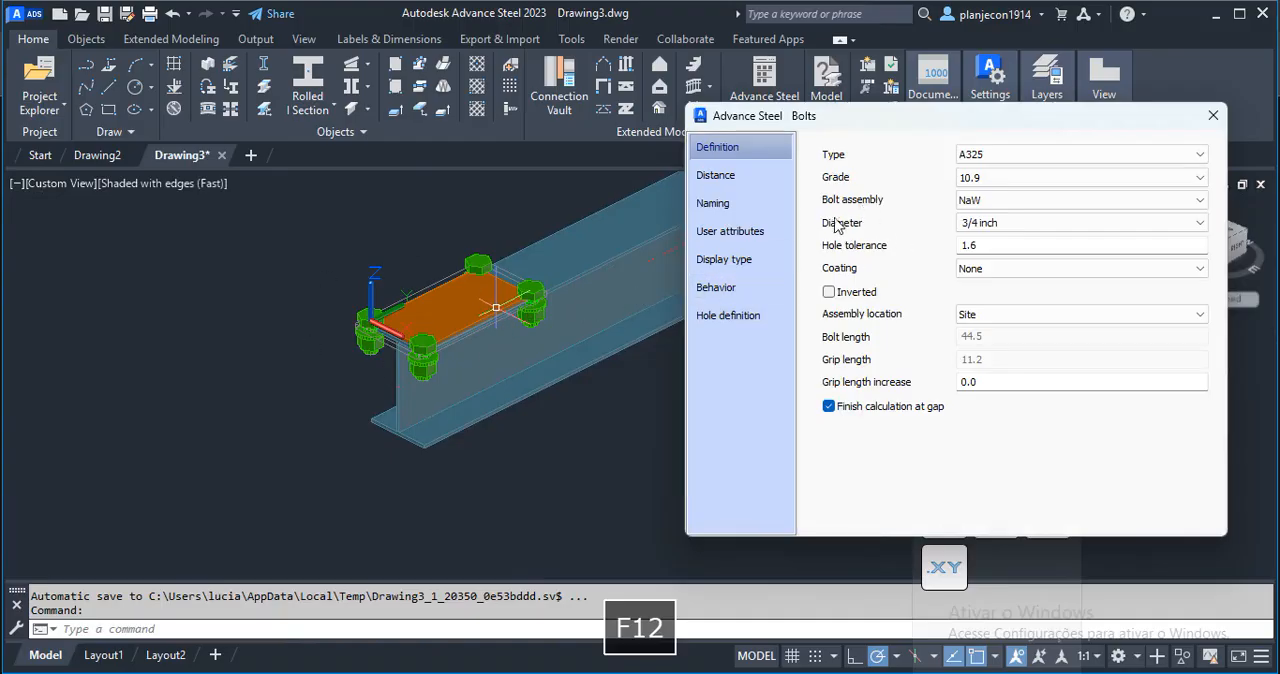
Set the bolt diameter to 1/2 inch and the pattern's total length to 60 and total width to 100, and close the bolt settings.
click(1201, 224)
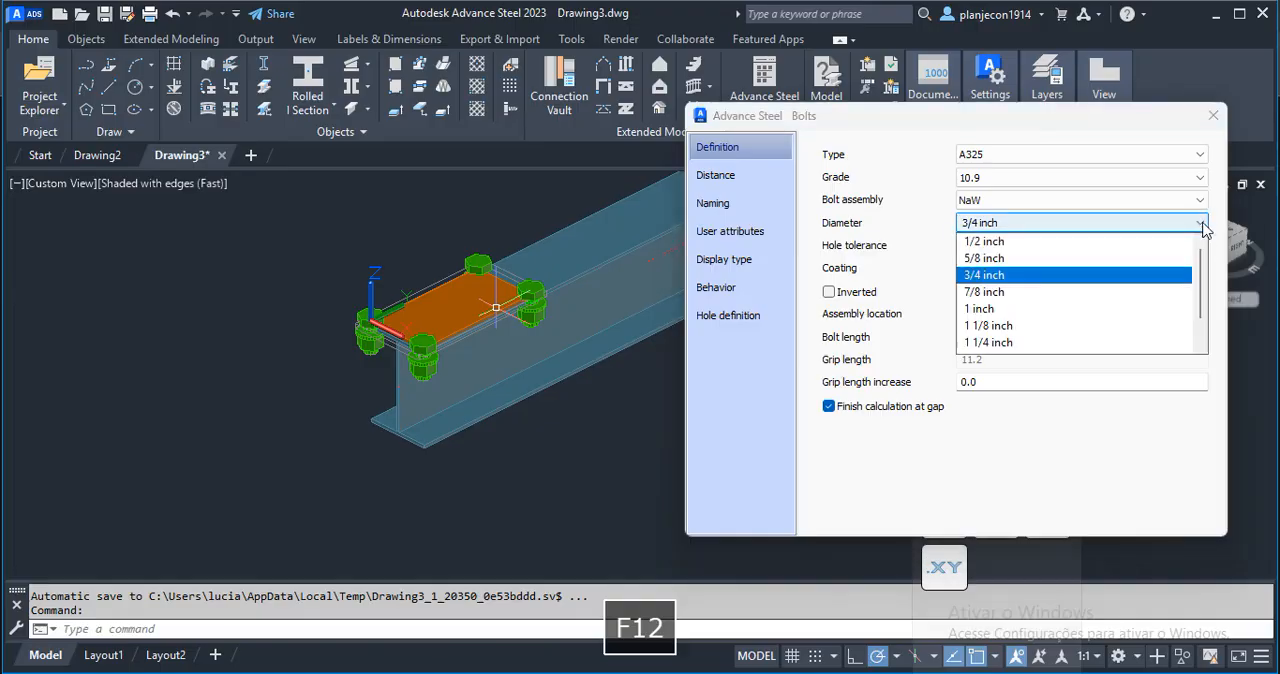
click(988, 243)
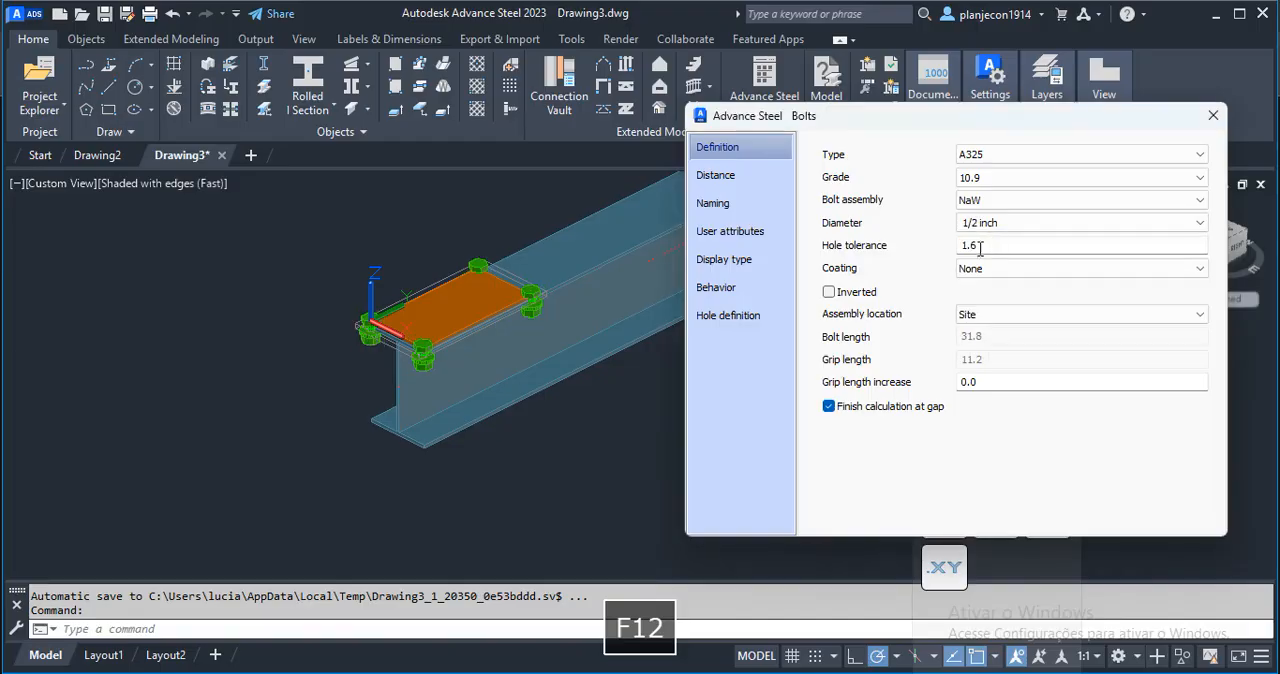
click(716, 178)
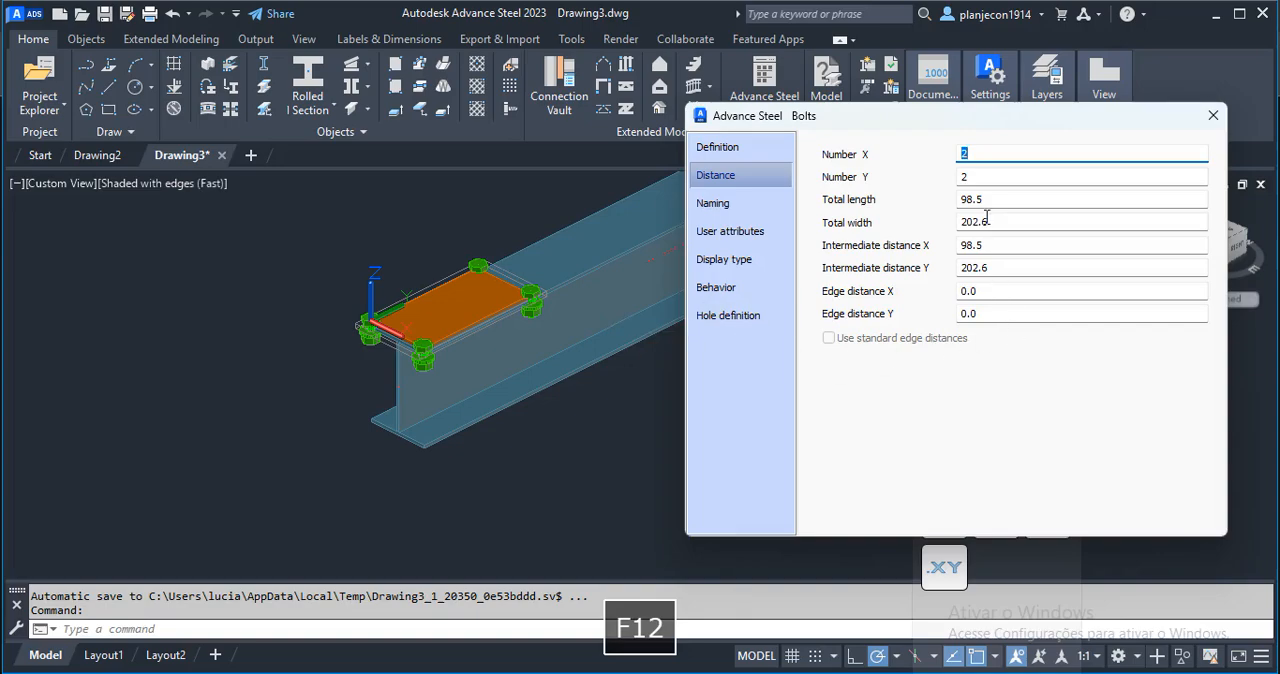
drag(988, 199, 868, 220)
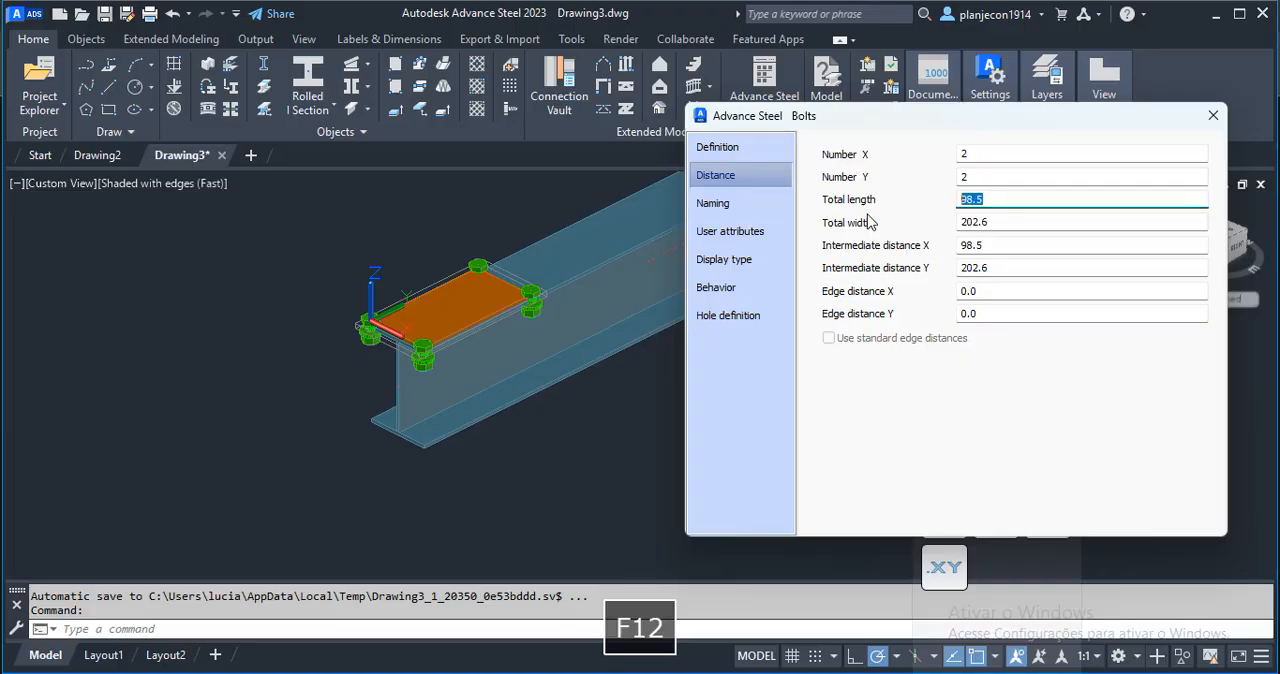
text(60)
click(1010, 222)
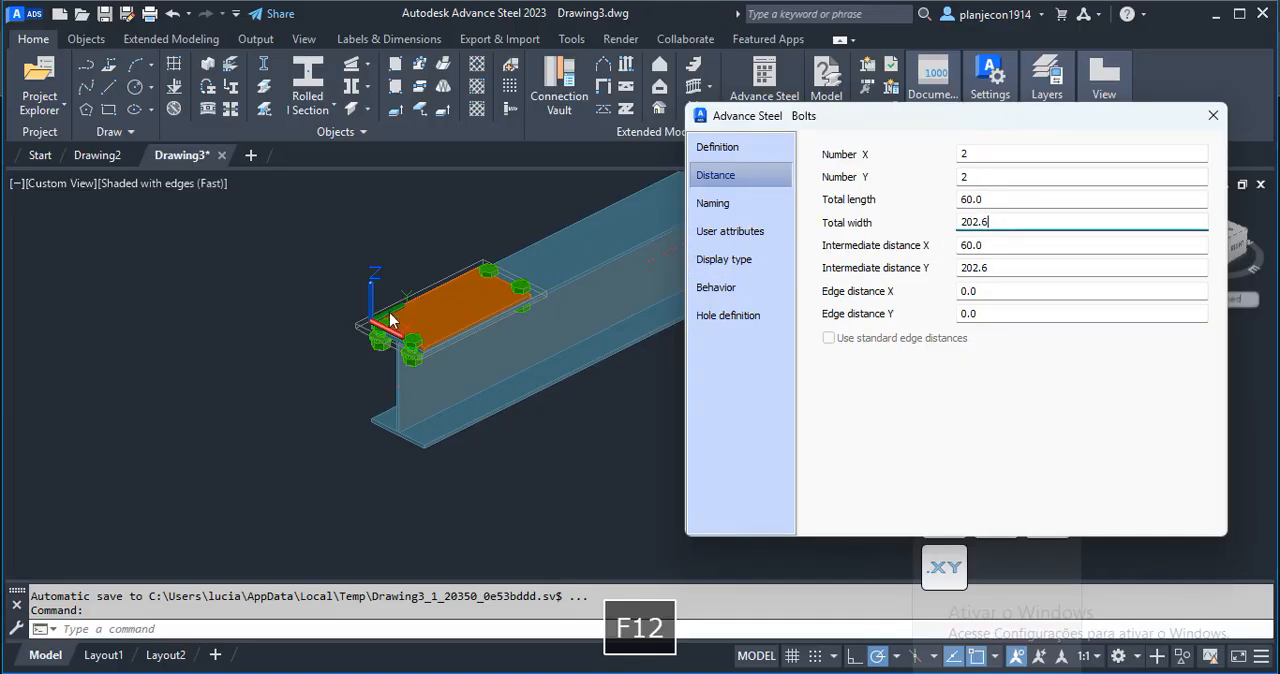
drag(997, 222, 818, 232)
text(100)
click(1010, 250)
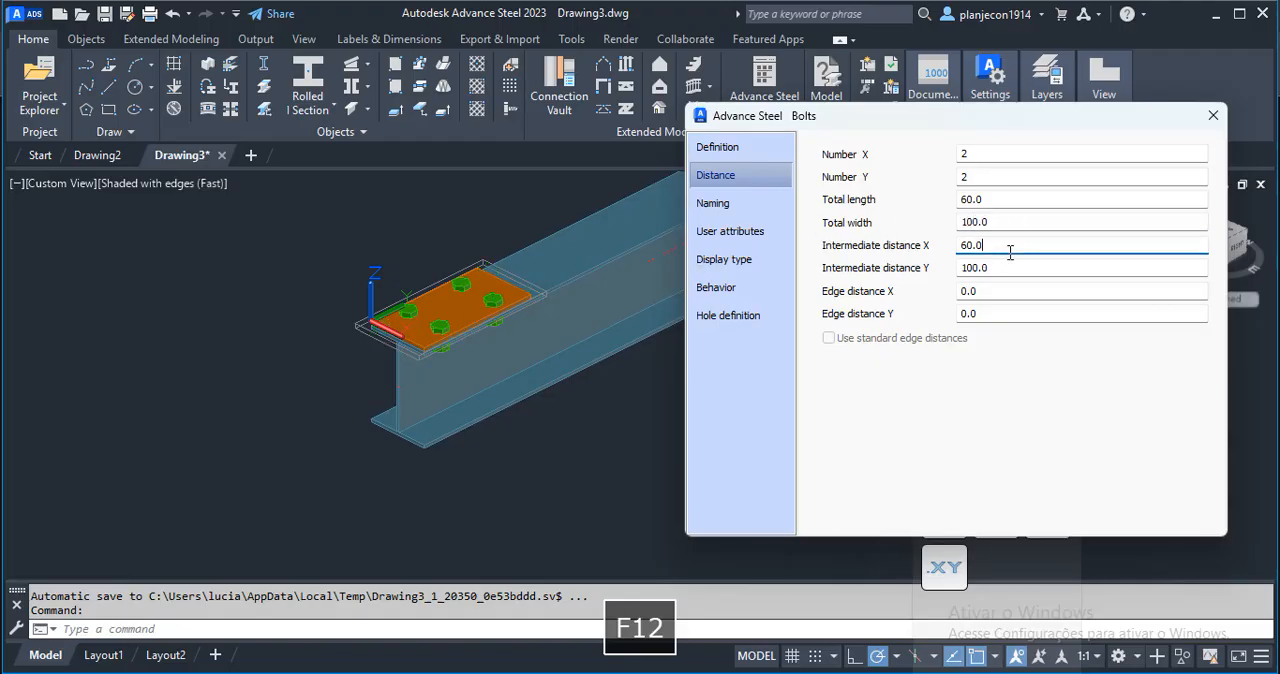
click(1213, 115)
Examine the bolted plate connection at the beam end from below the flange and from above.
key(shift+F12)
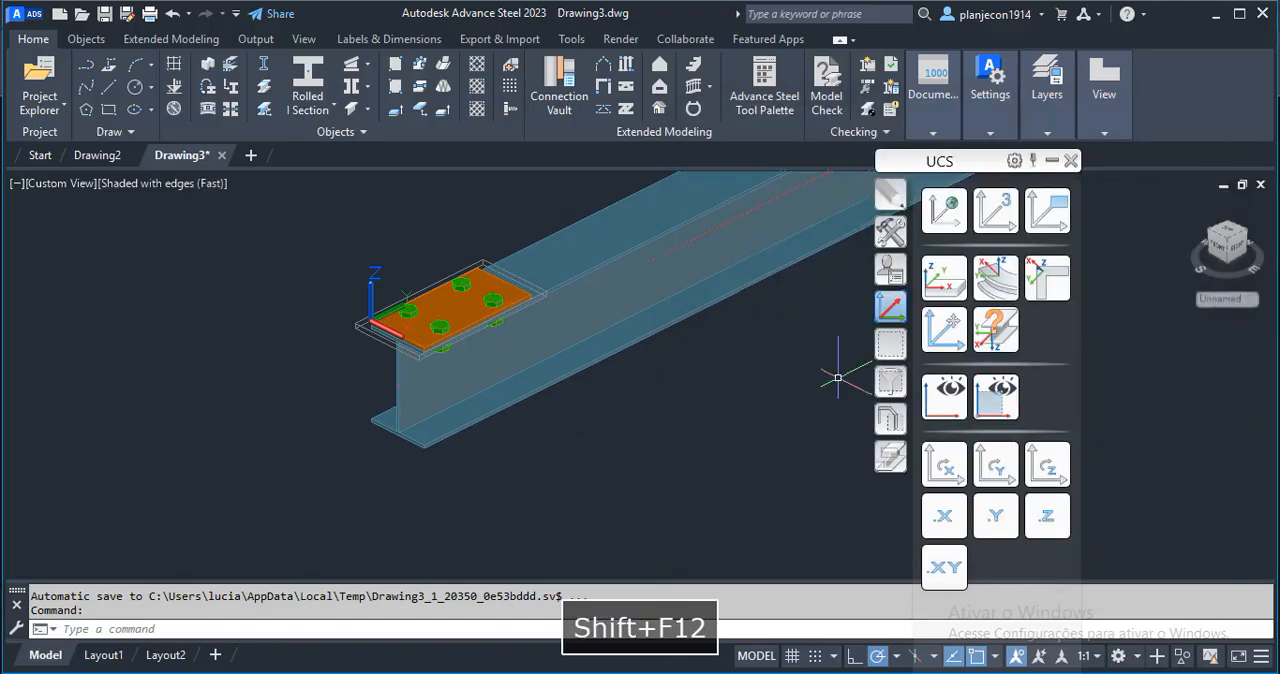
shift+middle_drag(320, 295, 440, 222)
key(F12)
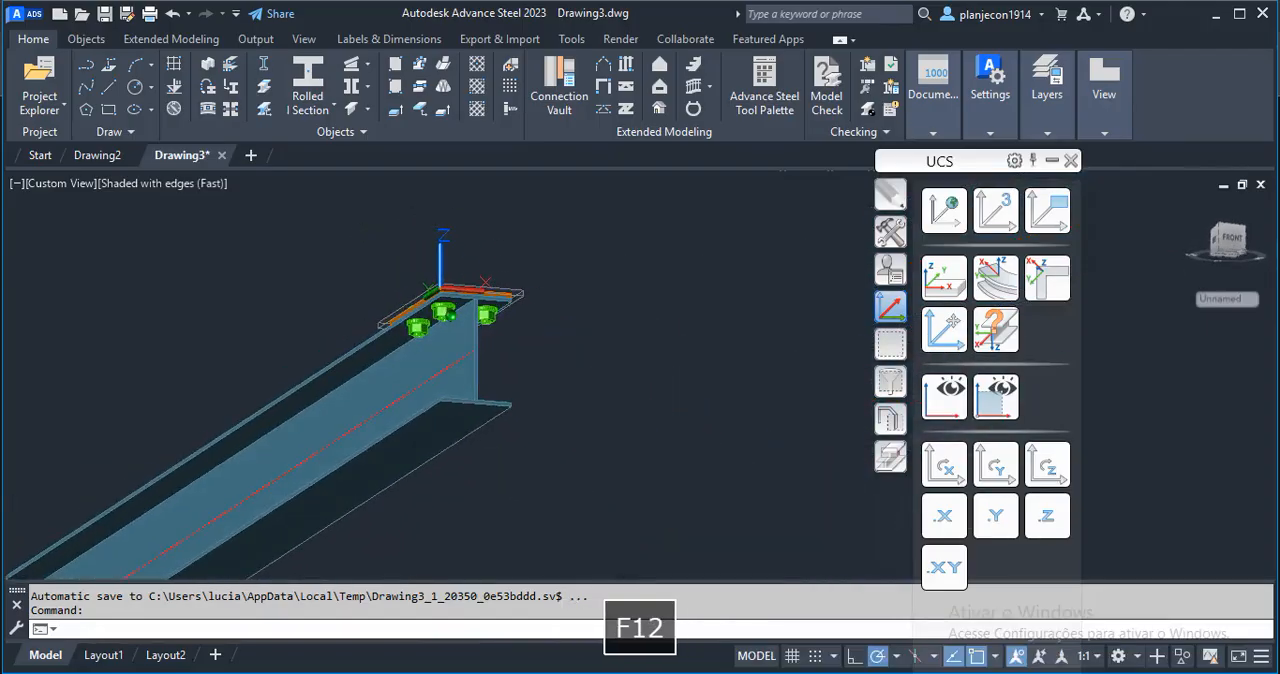
scroll(440, 290, up, 3)
scroll(440, 290, down, 1)
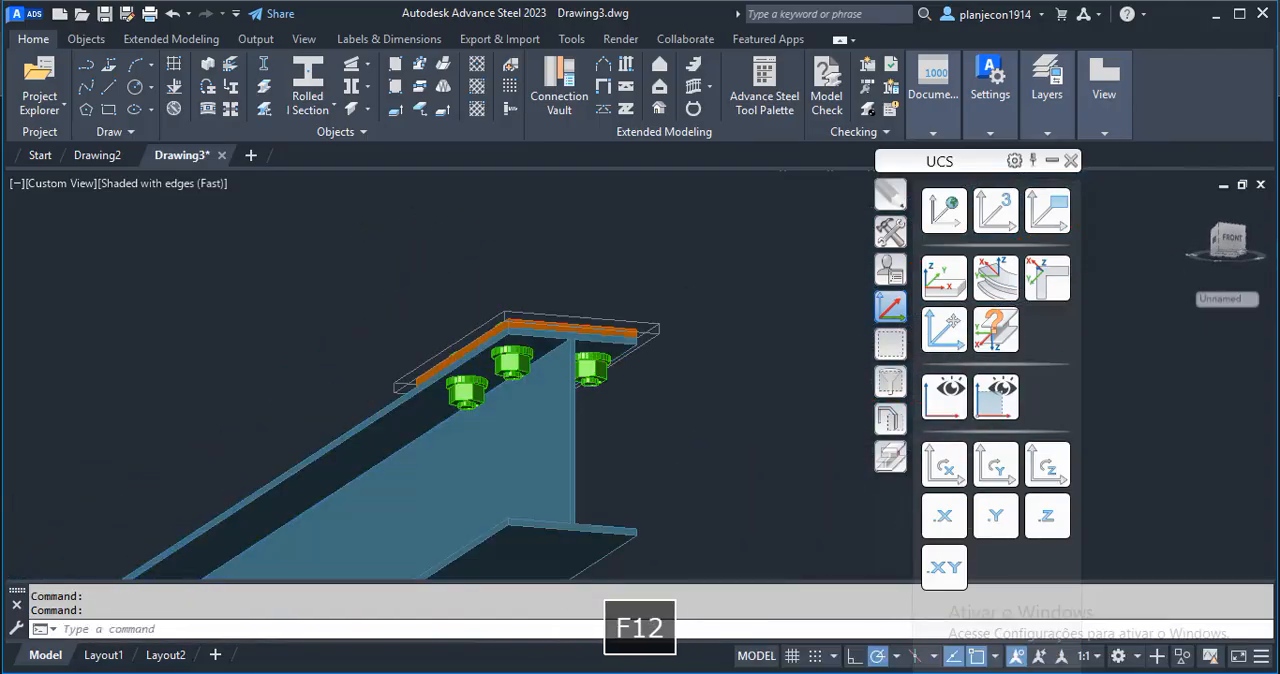
key(shift+F12)
key(F12)
click(942, 398)
shift+middle_drag(649, 311, 462, 467)
key(F12)
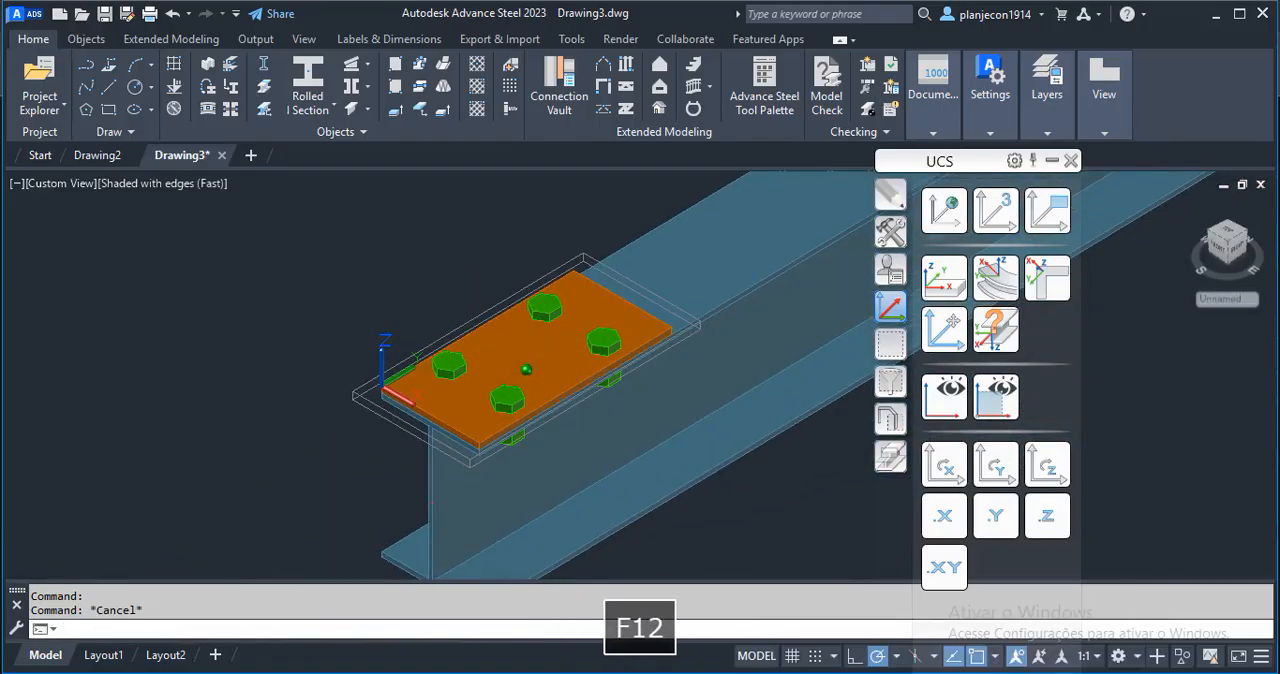
scroll(533, 372, up, 2)
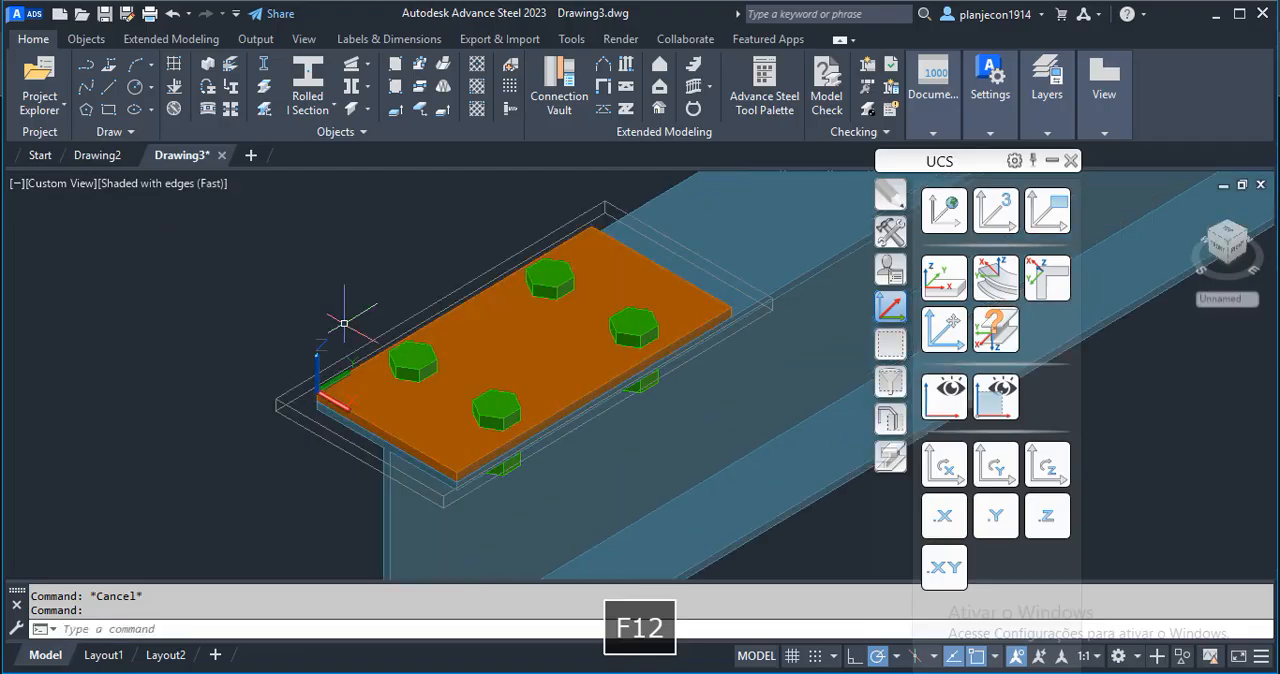
scroll(252, 257, down, 2)
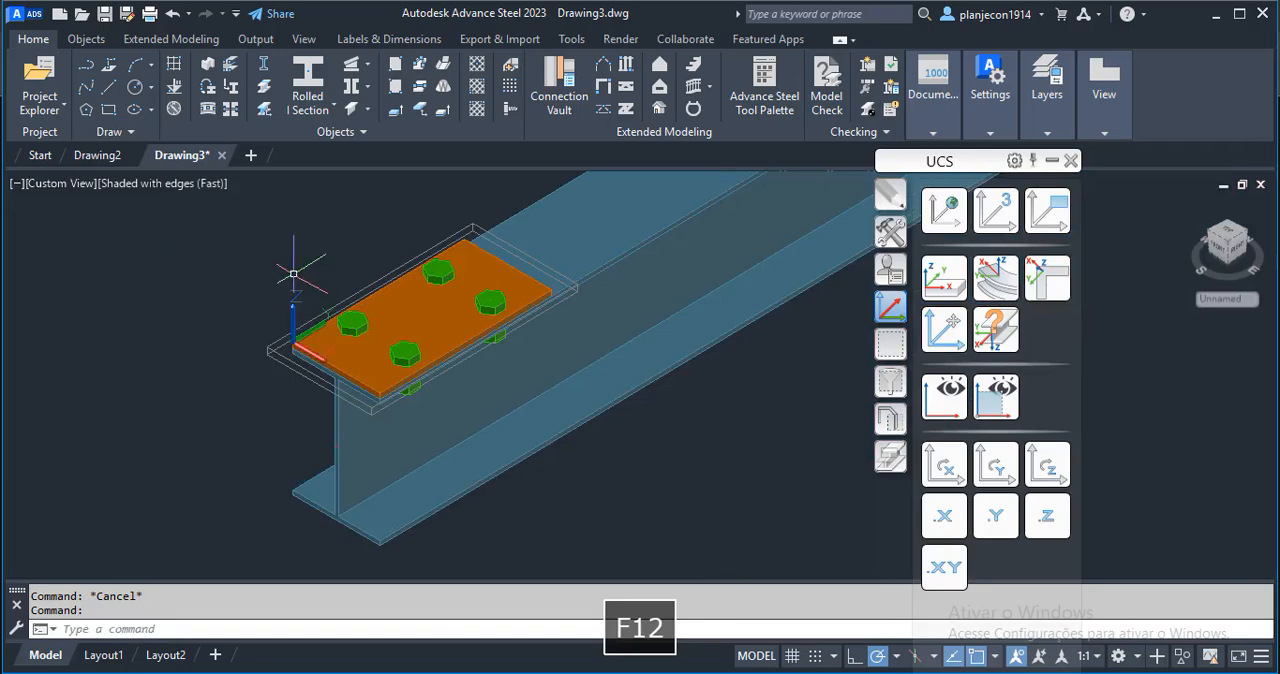